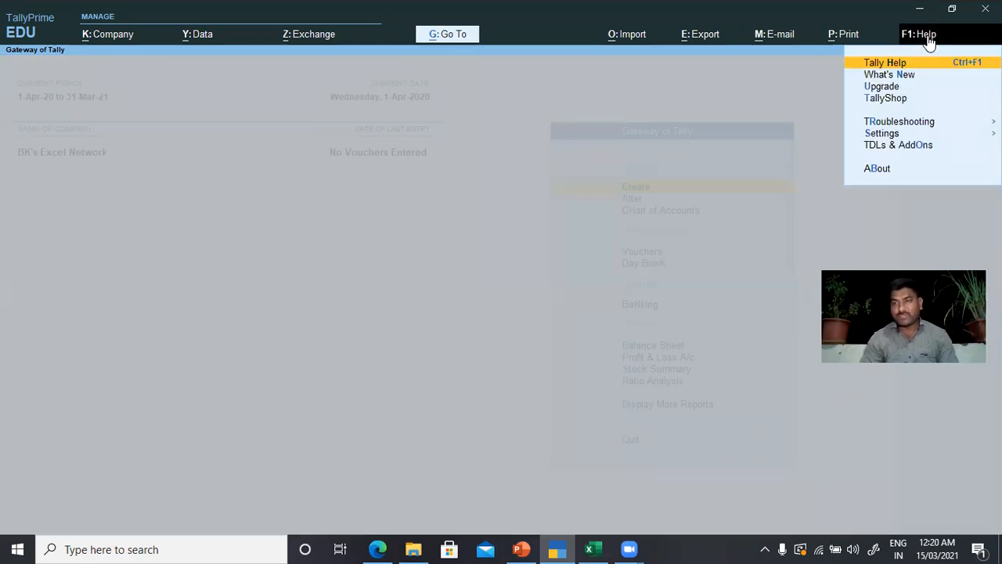
Step: Configure ImportGSTIN.tcp from F:\TCP\ImportGSTIN as a local TDL, loading selected TDL files on startup
left_click(914, 147)
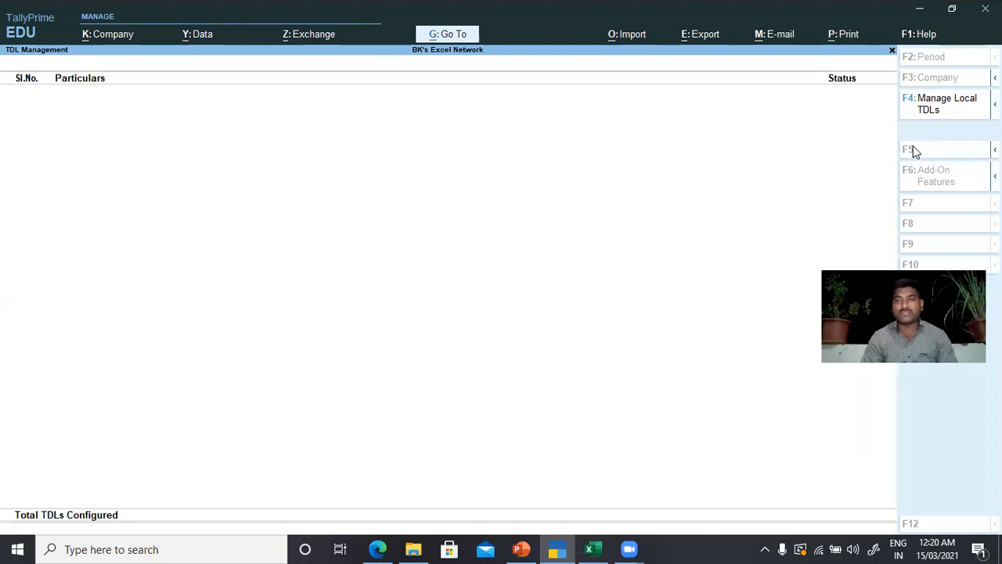
left_click(942, 112)
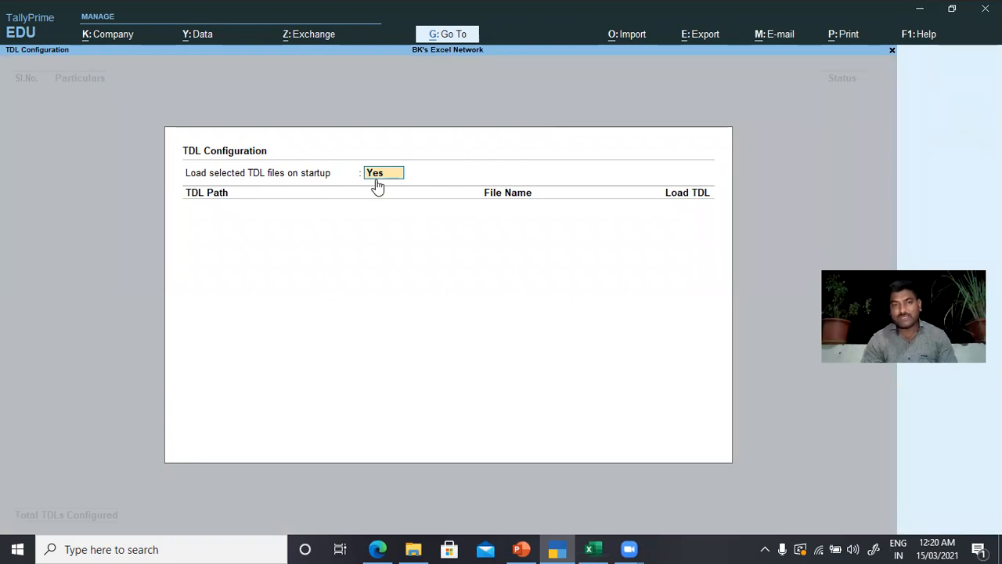
key("Return")
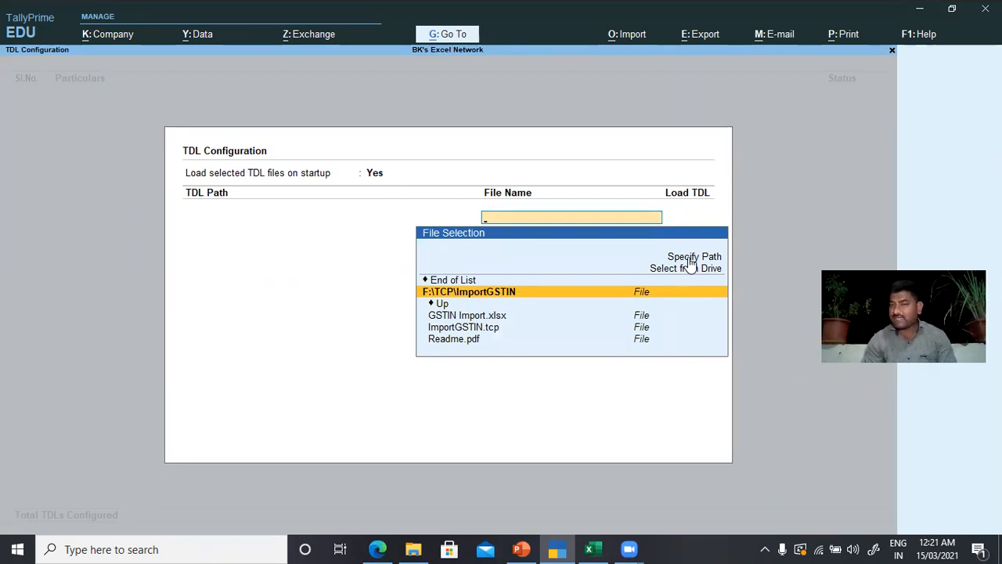
left_click(491, 331)
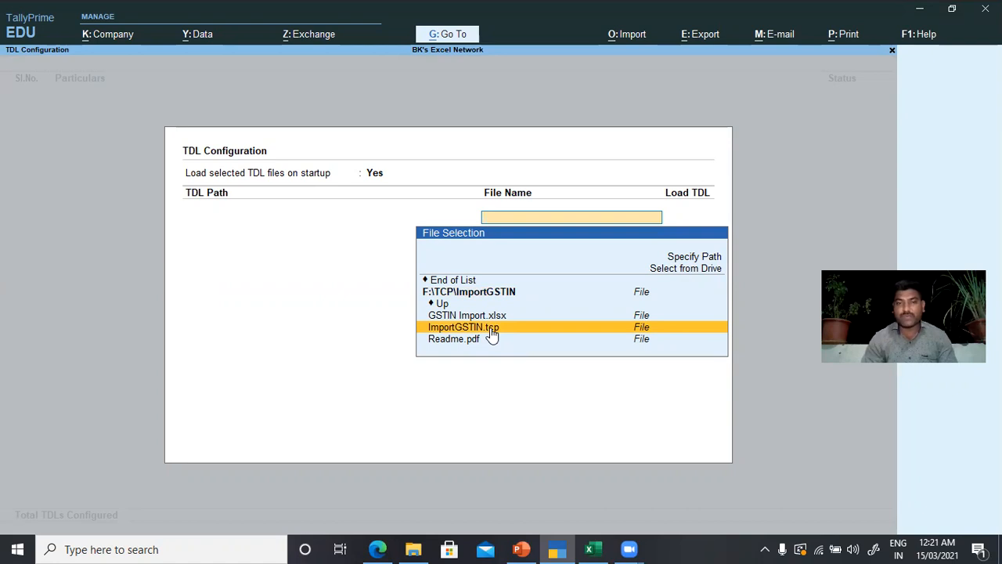
left_click(491, 329)
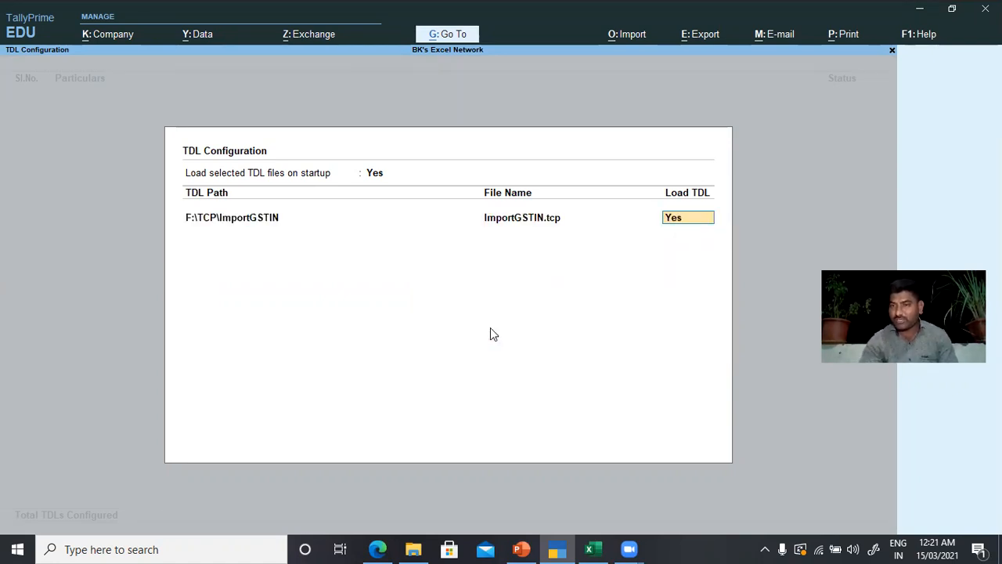
key("Return")
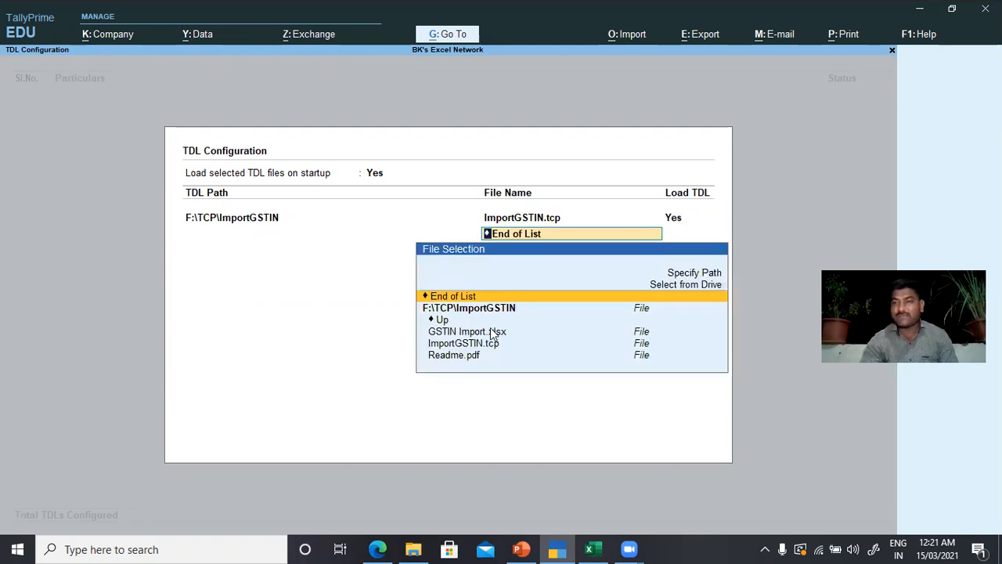
key("Return")
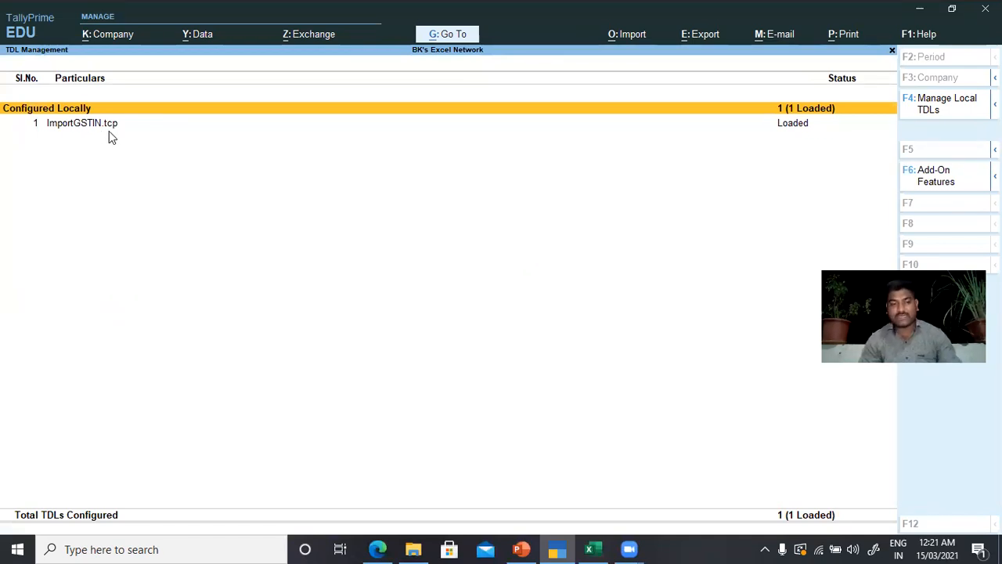
key("Escape")
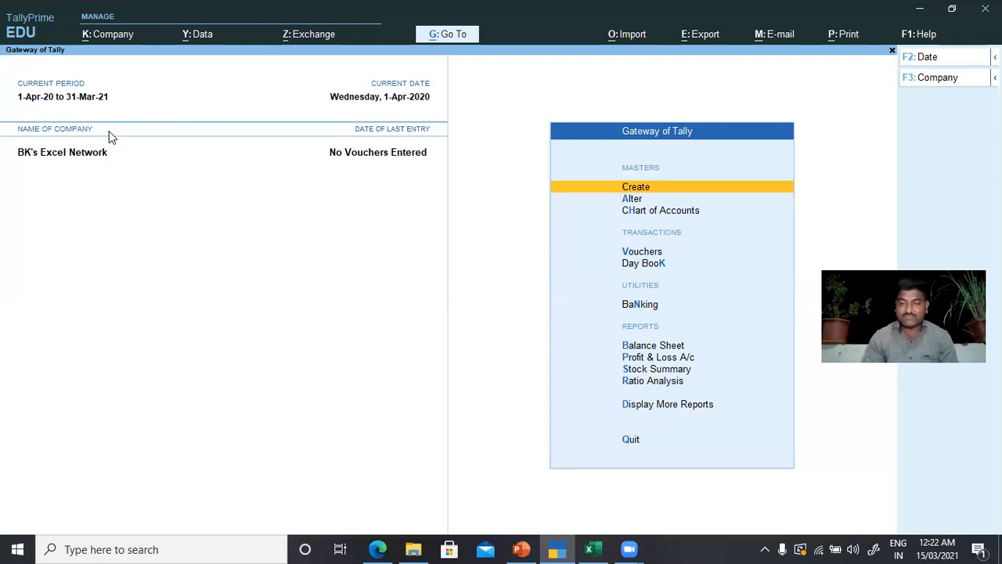
Step: Open the Update Party GSTIN report under GST Reports for all groups and all ledgers to review parties with pending details
key("Down")
key("Down")
key("Down")
key("Down")
key("Down")
key("Down")
key("Down")
key("Down")
key("Down")
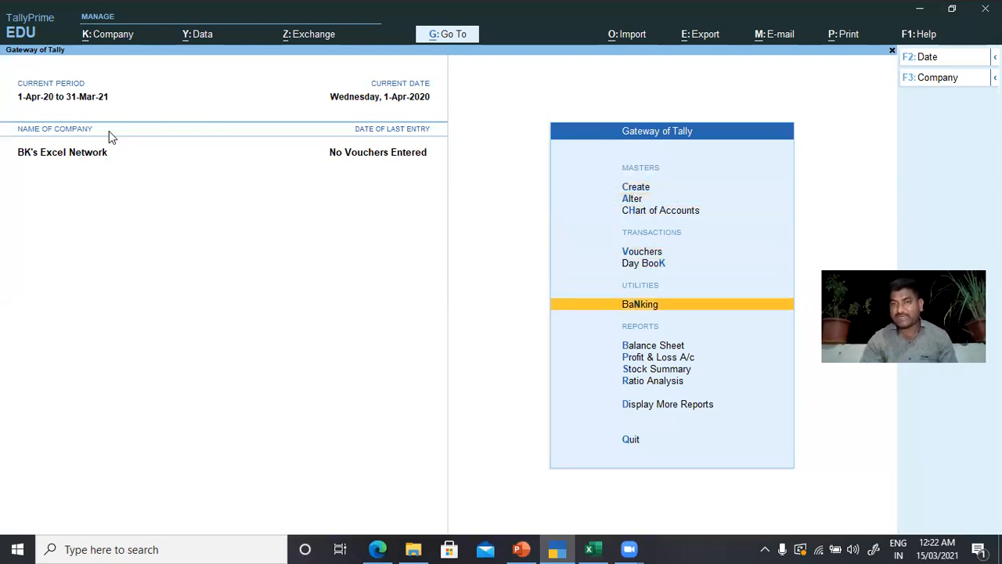
key("Down")
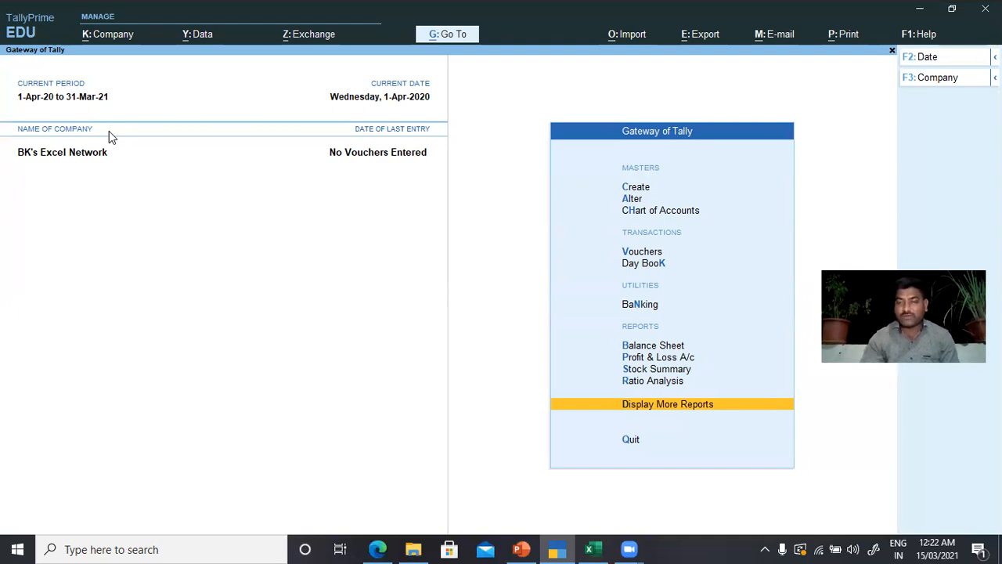
key("Return")
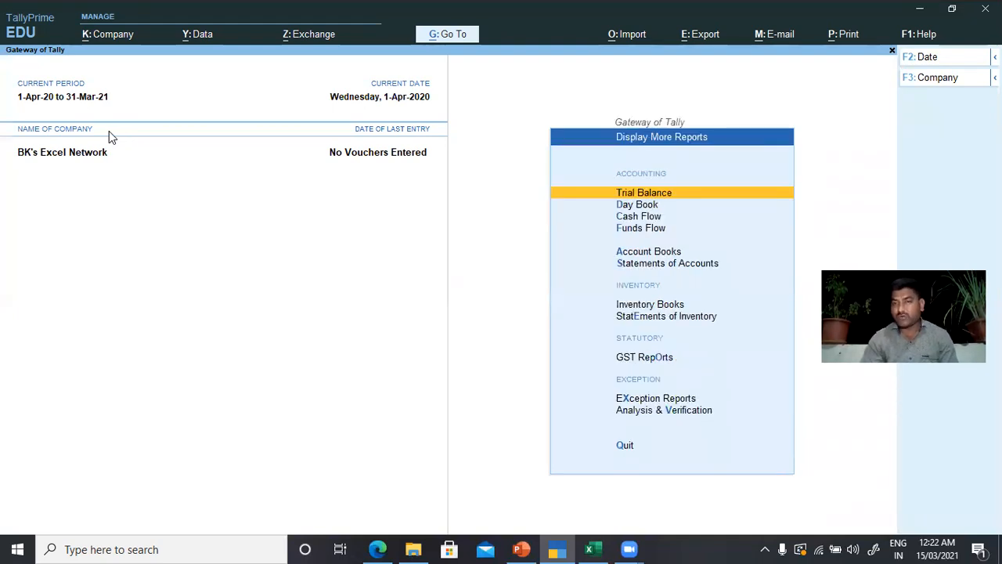
key("Down")
key("Down")
key("Down")
key("Down")
key("Down")
key("Down")
key("Down")
key("Down")
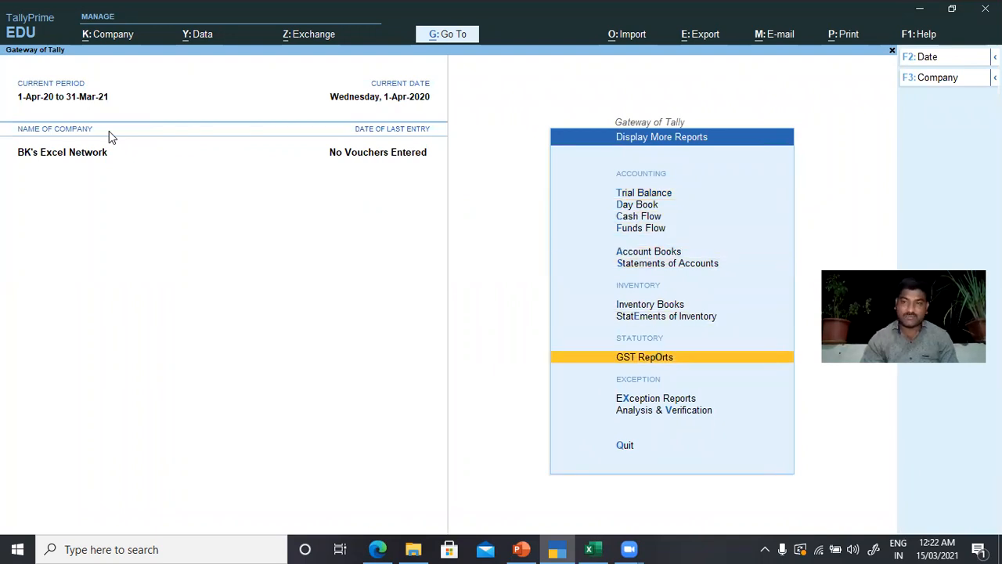
key("Return")
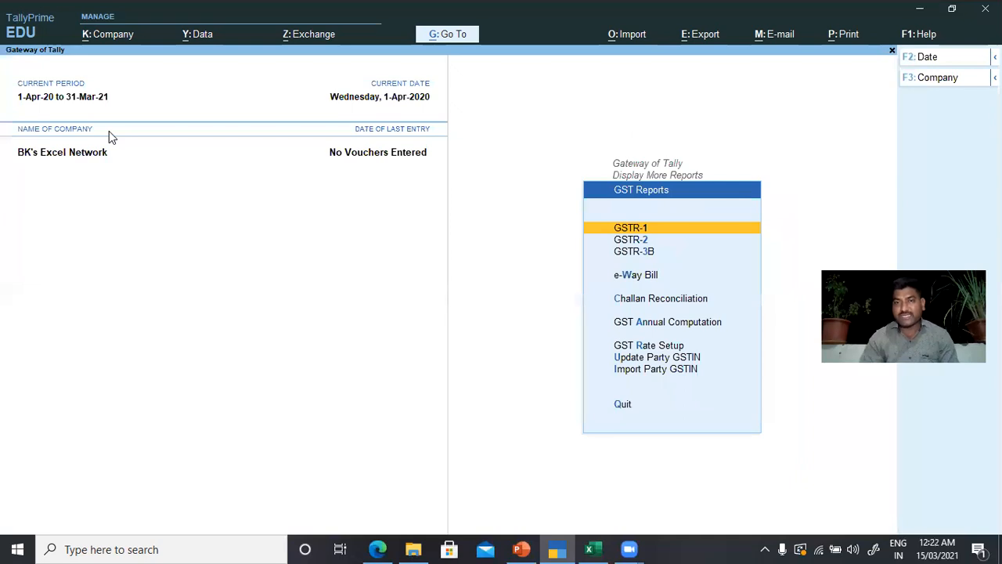
key("Down")
key("Down")
key("Down")
key("Down")
key("Down")
key("Down")
key("Down")
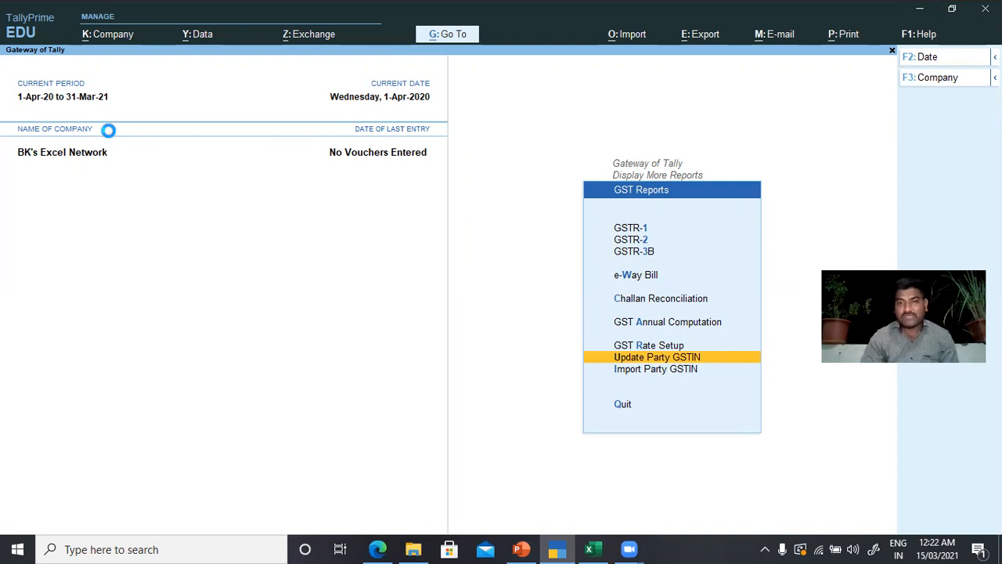
key("Return")
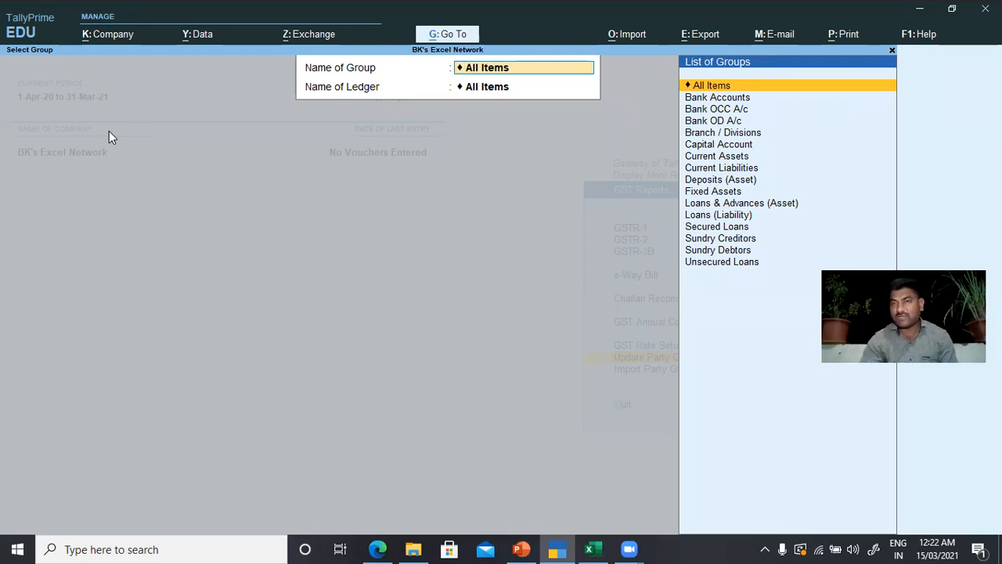
key("Return")
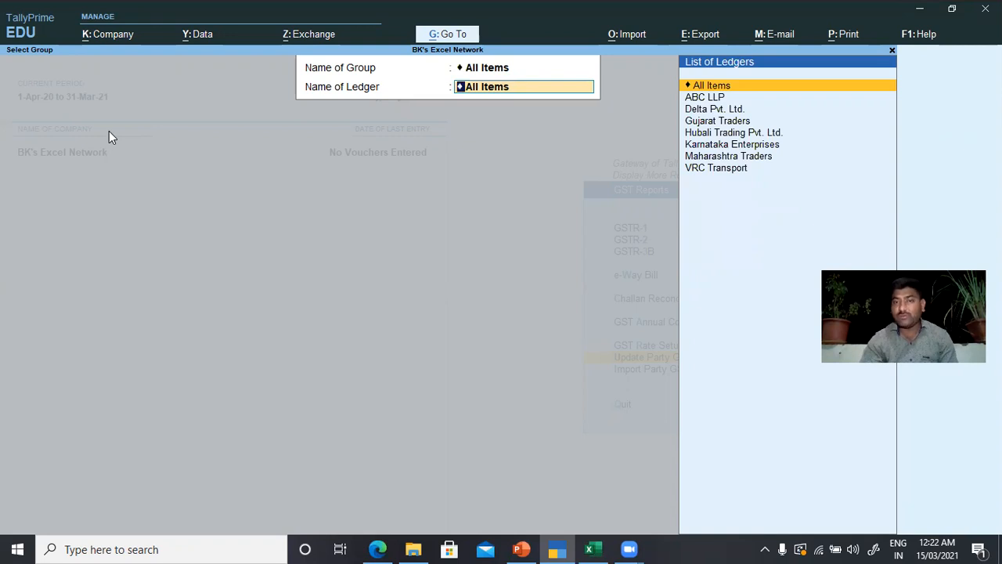
key("Return")
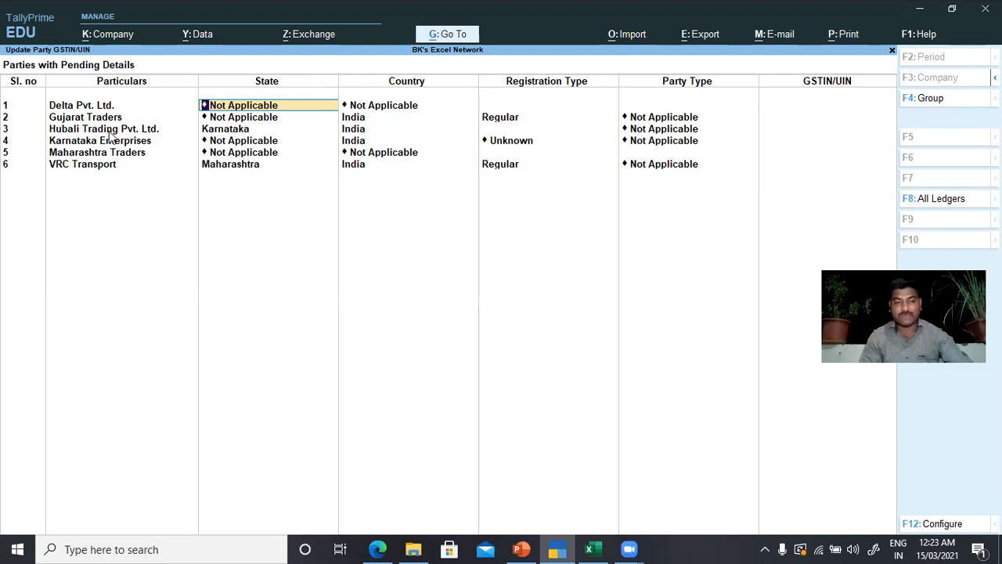
key("BackSpace")
key("Escape")
key("Escape")
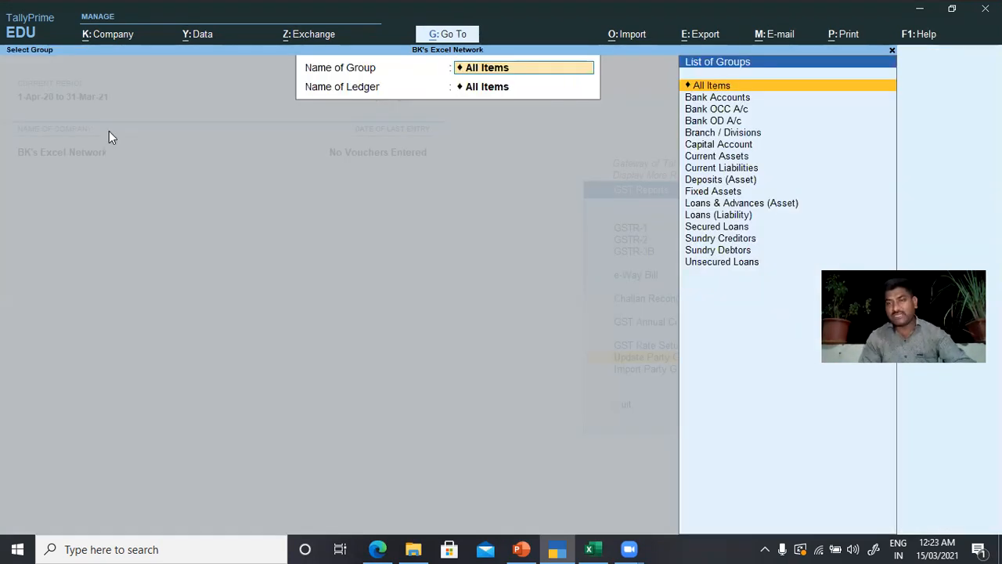
key("BackSpace")
key("Escape")
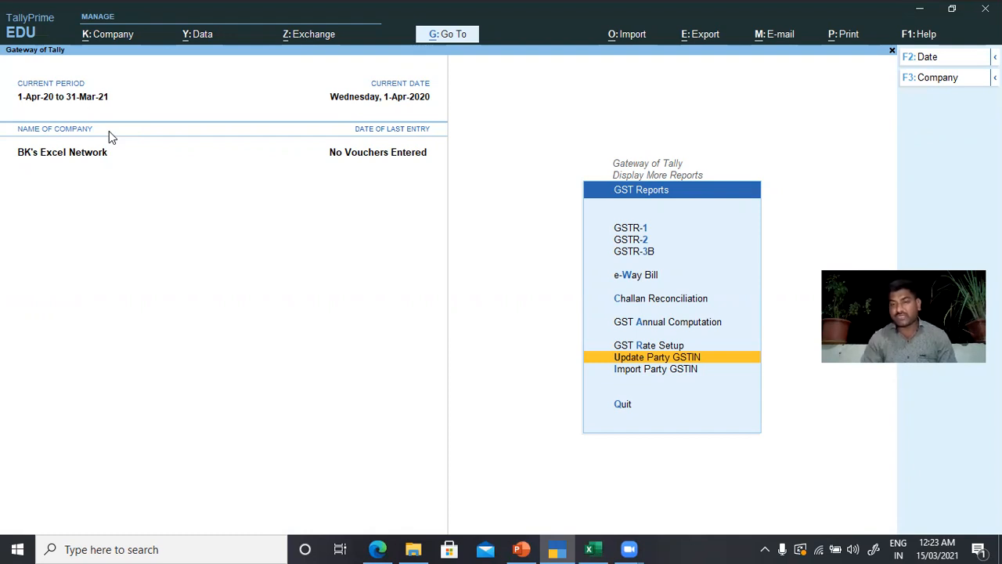
Step: Start Import Party GSTIN, then save and close the GSTIN Import.xlsx workbook in Excel
key("Down")
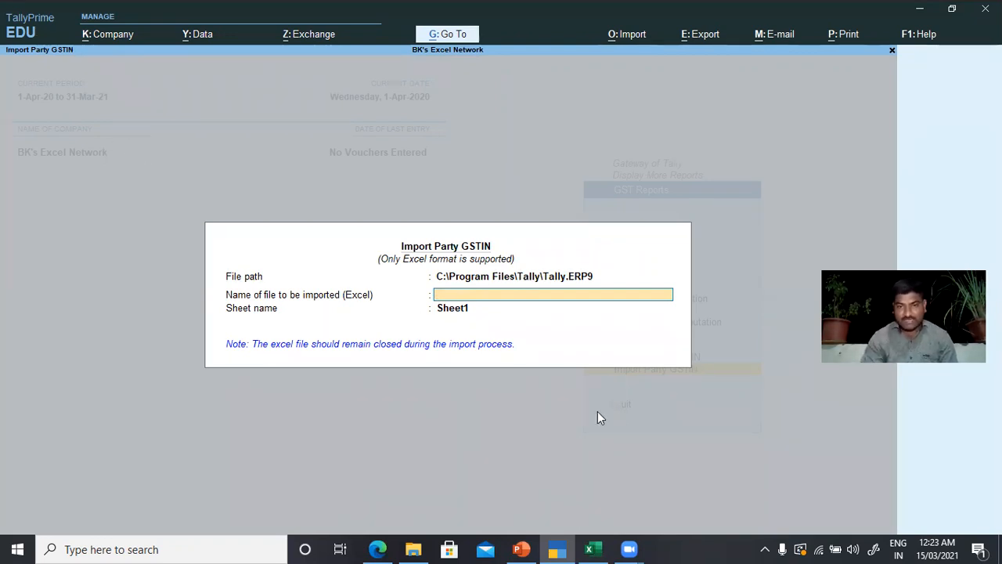
left_click(594, 548)
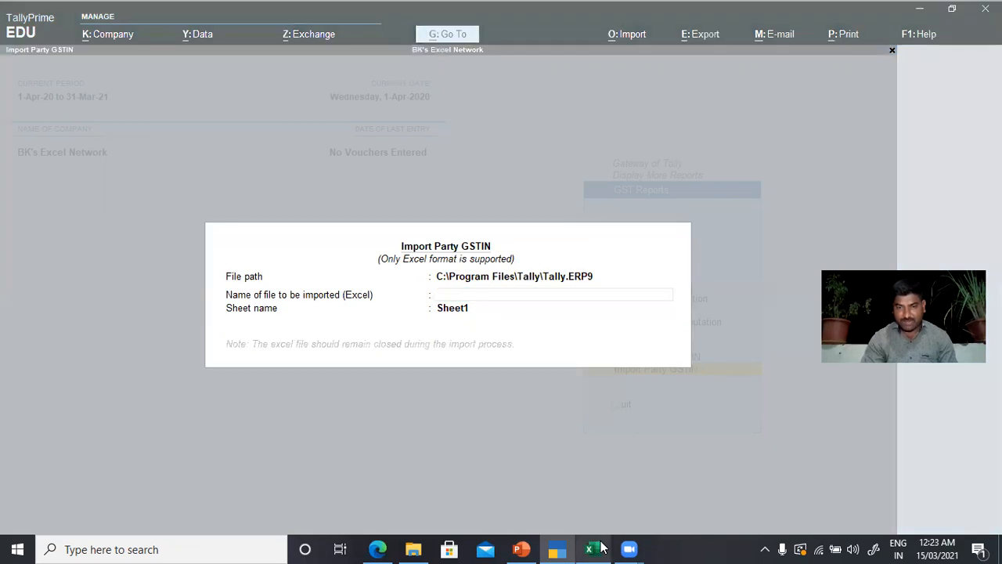
left_click(601, 548)
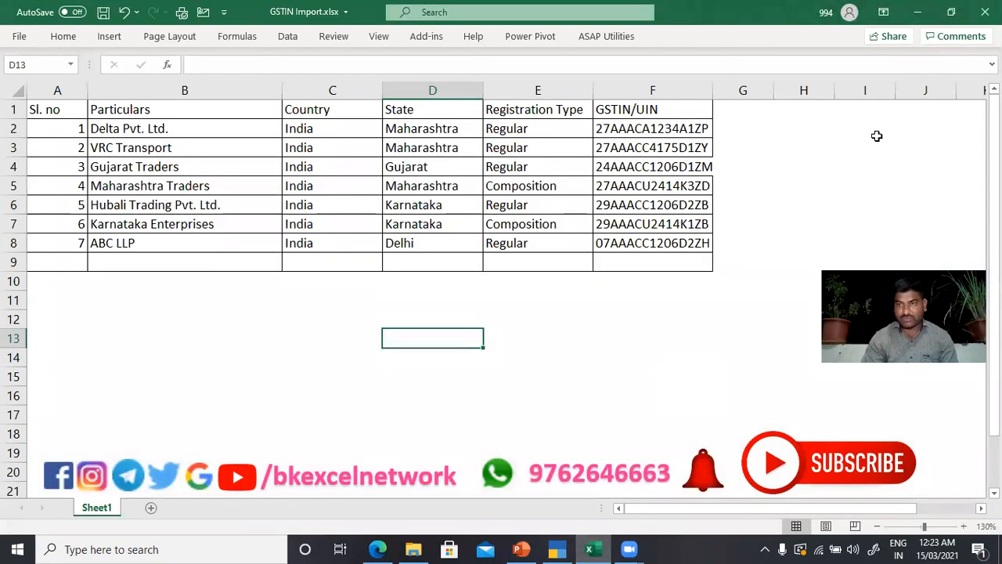
left_click(984, 12)
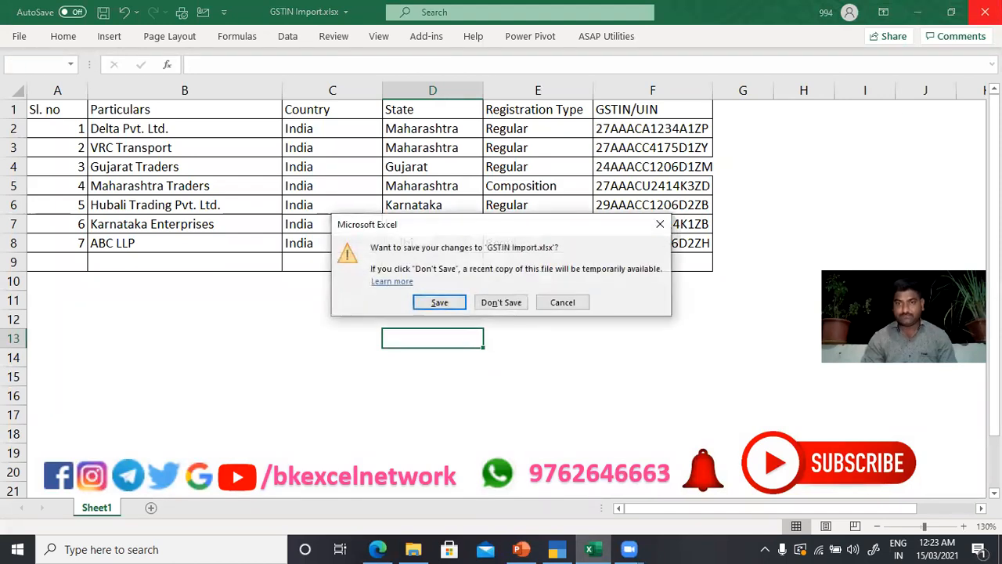
left_click(439, 303)
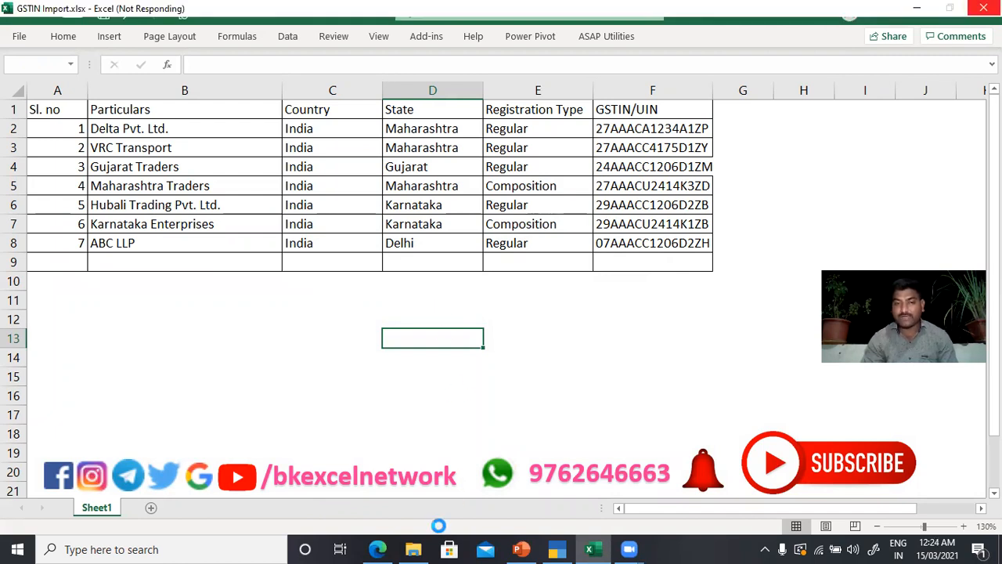
Step: Copy the full path of GSTIN Import.xlsx from the File Explorer address bar
left_click(415, 548)
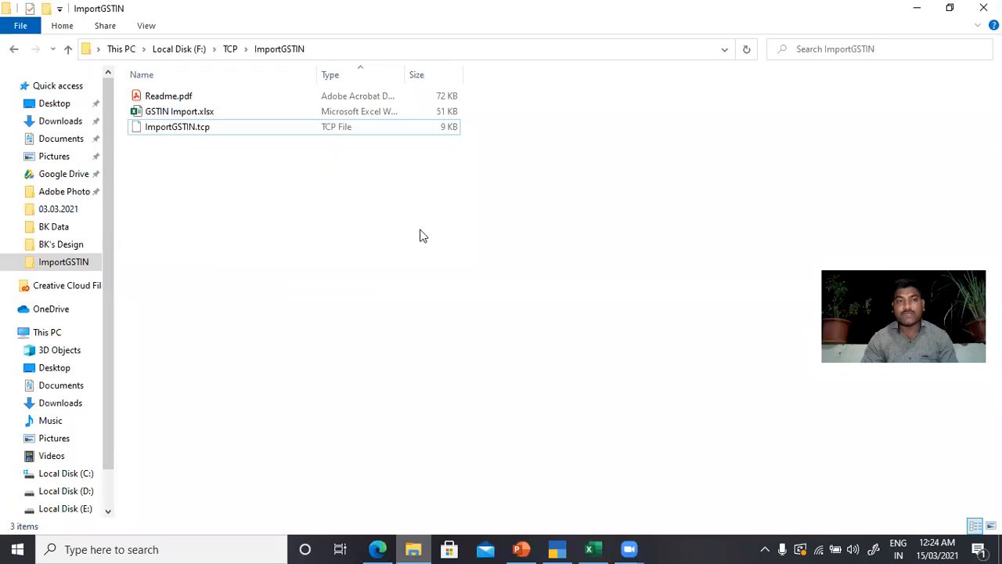
left_click(342, 49)
left_click(342, 43)
type("\\TCP\\ImportGSTIN\\")
key("Down")
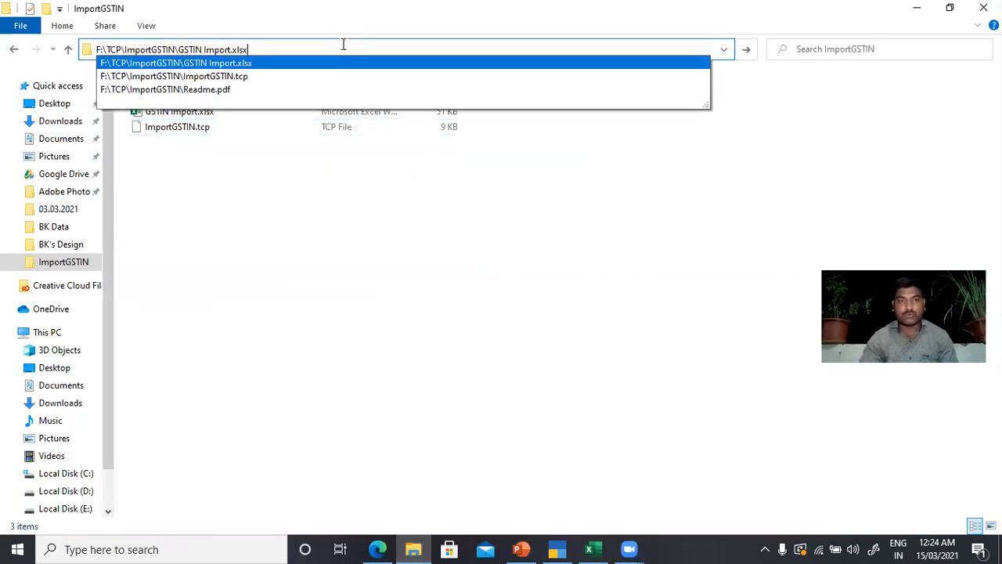
key("shift+Left")
key("shift+Left")
key("shift+Left")
key("shift+Left")
key("shift+Left")
key("shift+Left")
key("shift+Left")
key("shift+Left")
key("shift+Left")
key("shift+Left")
key("shift+Left")
key("shift+Left")
key("shift+Left")
key("shift+Left")
key("shift+Left")
key("shift+Left")
key("shift+Left")
key("shift+Left")
key("shift+Left")
key("shift+Left")
key("shift+Left")
key("shift+Left")
key("shift+Left")
key("shift+Left")
key("shift+Left")
key("shift+Left")
key("shift+Left")
key("shift+Left")
key("shift+Left")
key("shift+Left")
key("shift+Left")
key("ctrl+c")
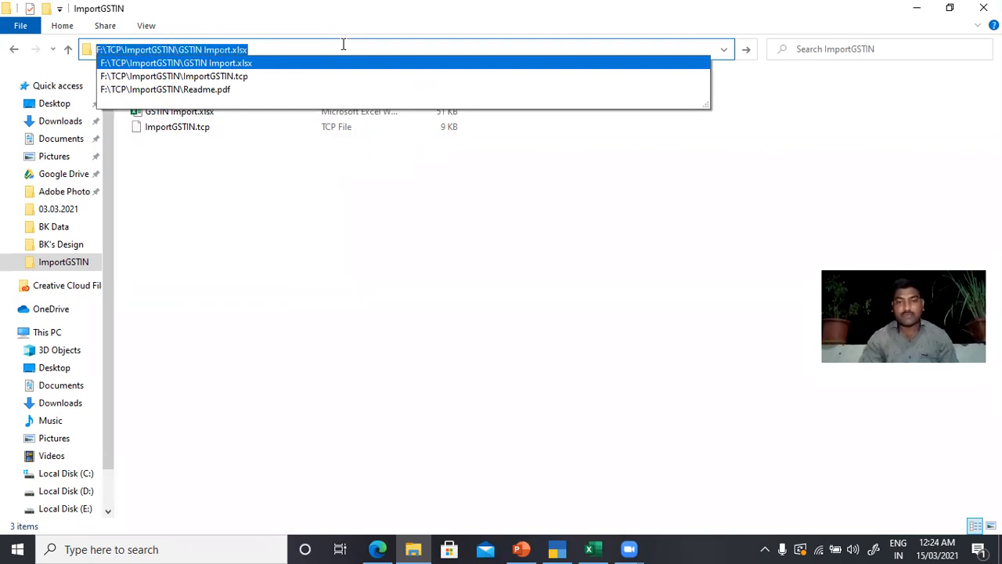
Step: Import party GSTINs from F:\TCP\ImportGSTIN\GSTIN Import.xlsx with sheet name Sheet1 and accept the import
left_click(557, 549)
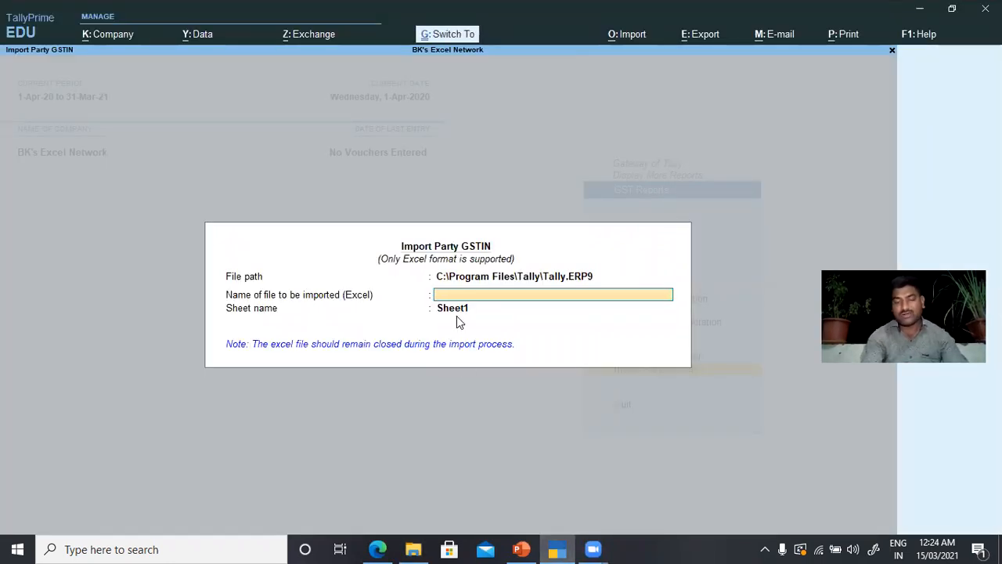
key("ctrl+v")
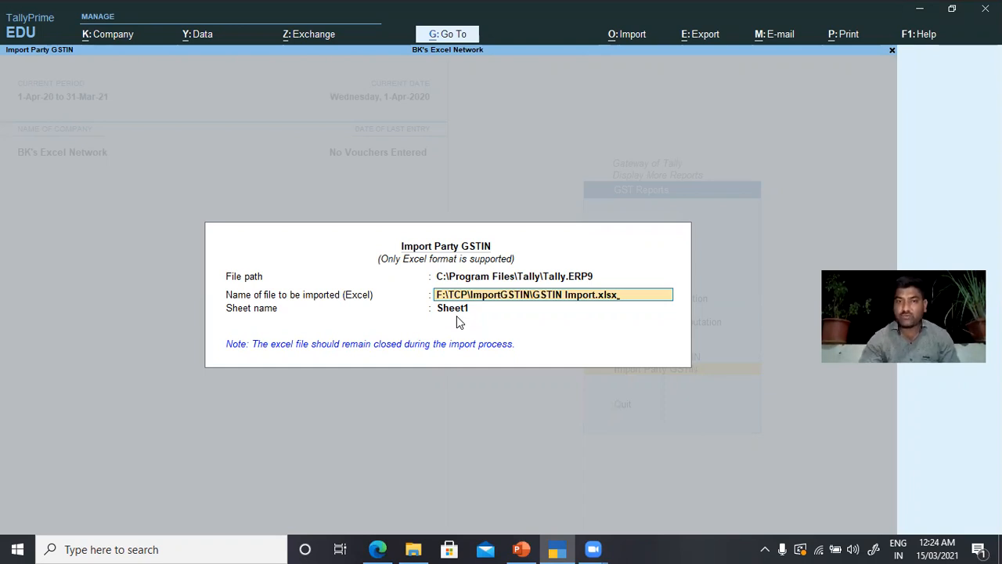
key("Return")
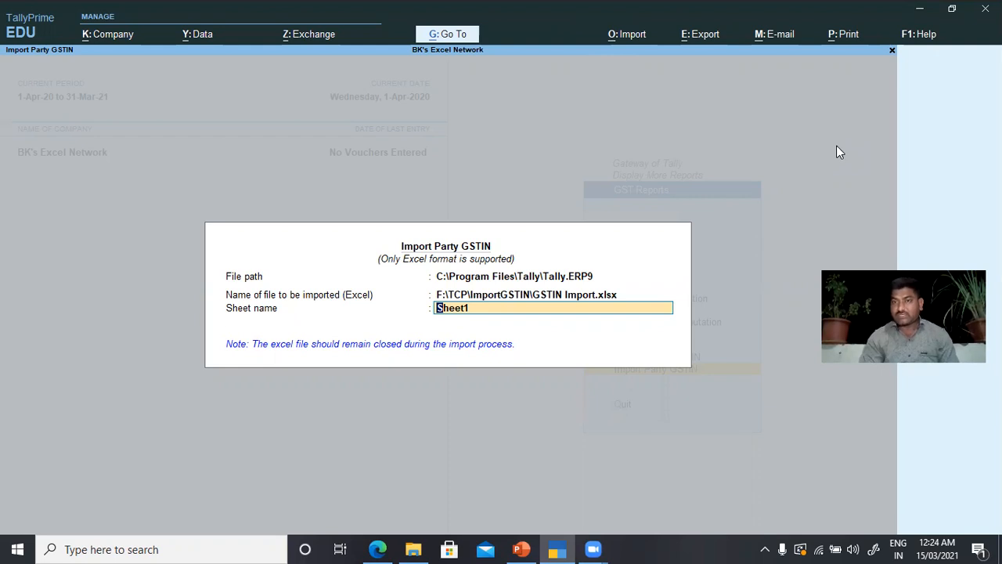
key("Return")
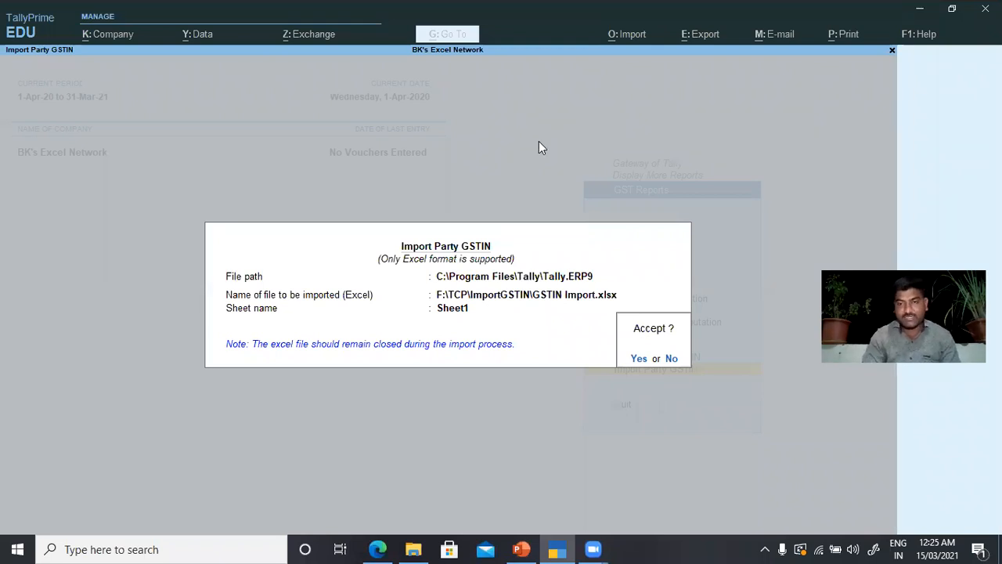
left_click(637, 358)
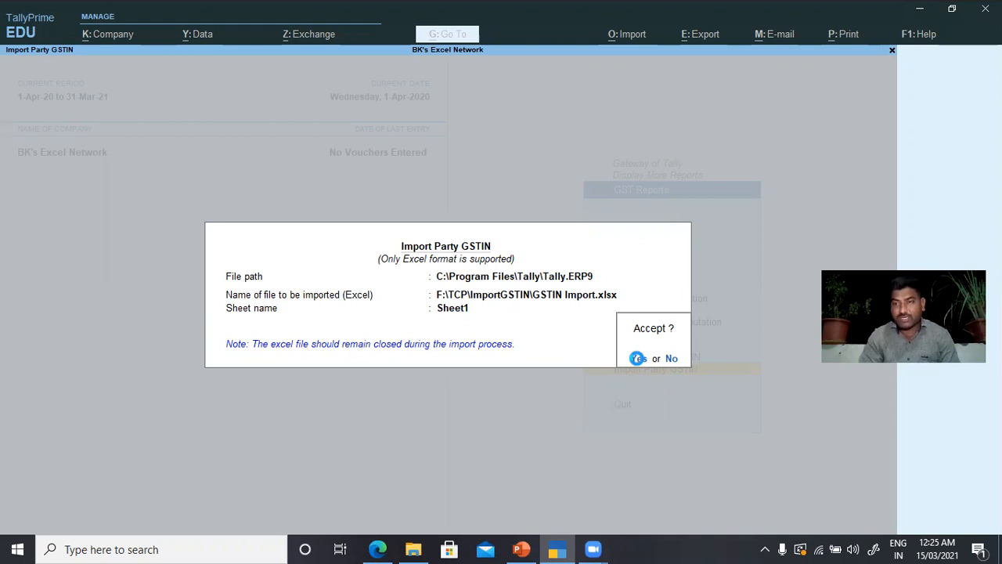
left_click(638, 358)
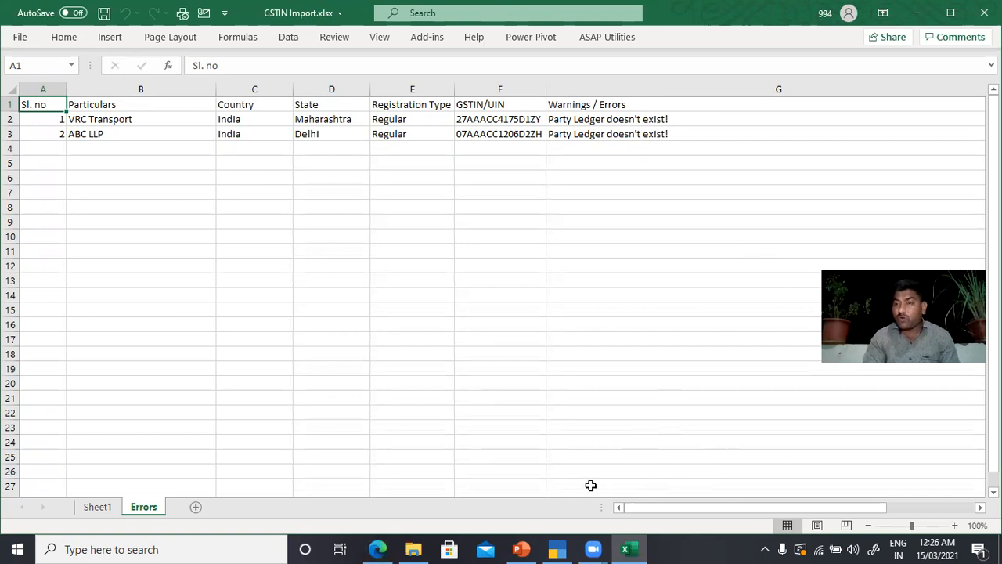
Step: Open the Update Party GSTIN report for all groups and ledgers, switch to all parties to review them, then close it
left_click(559, 548)
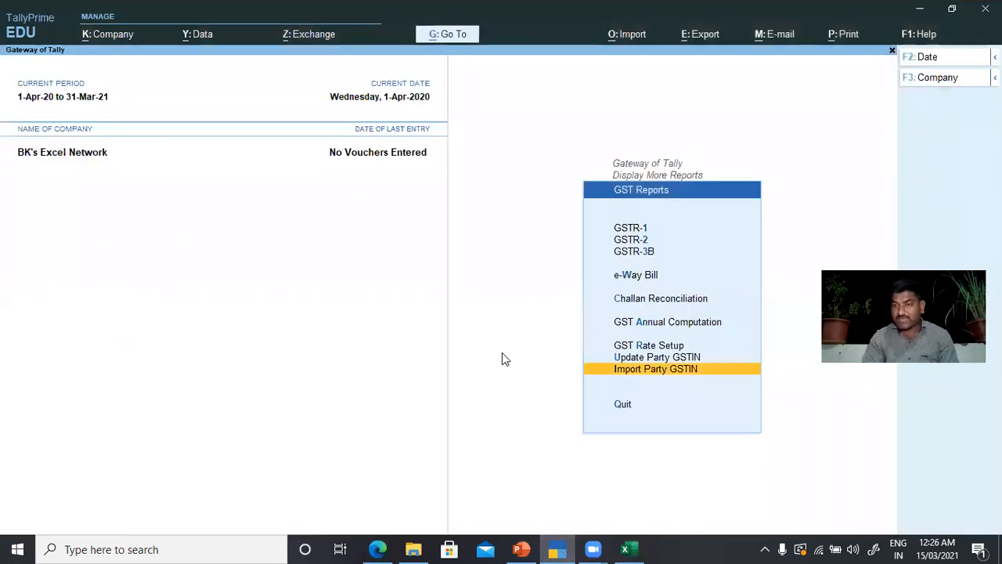
key("Up")
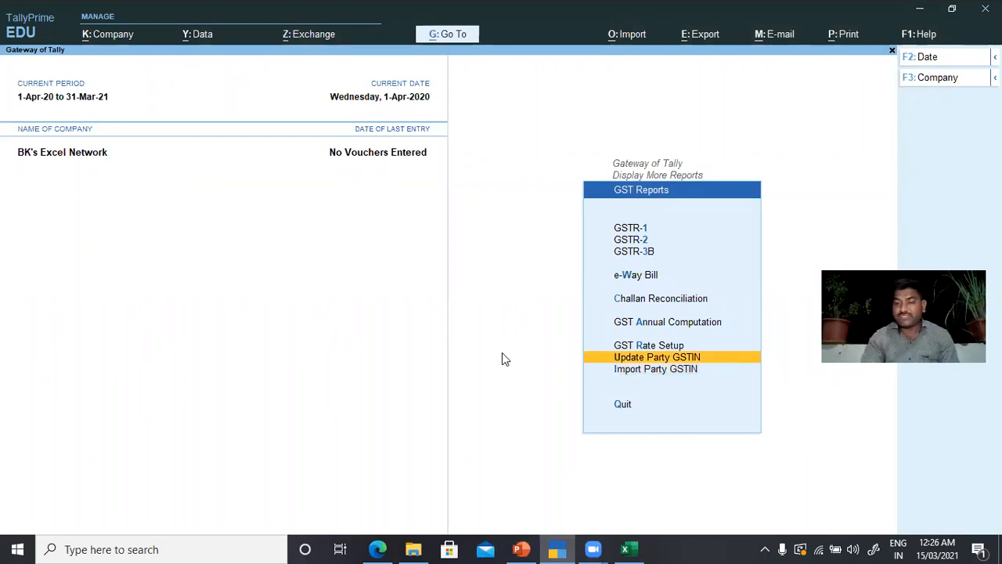
key("Return")
key("Return")
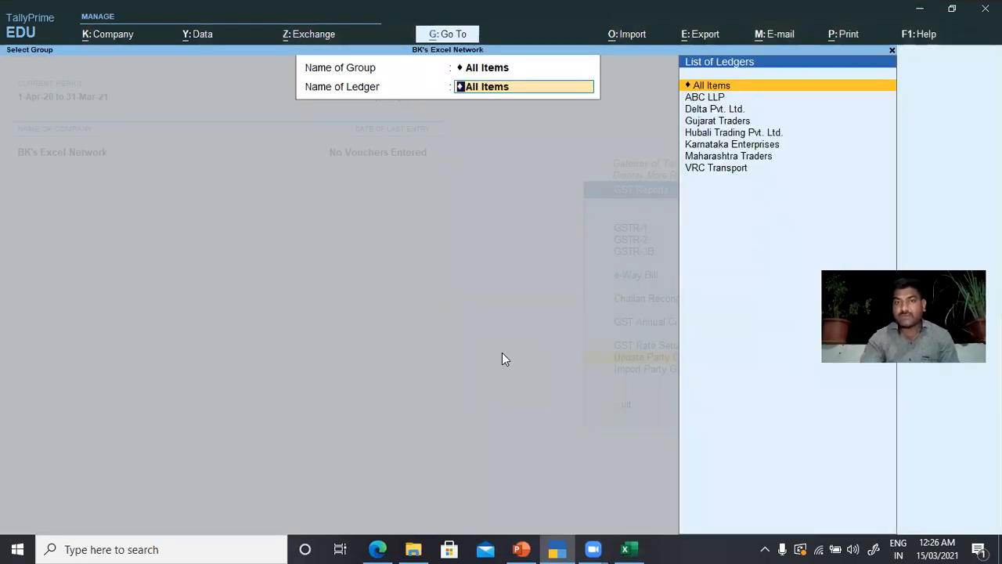
key("Return")
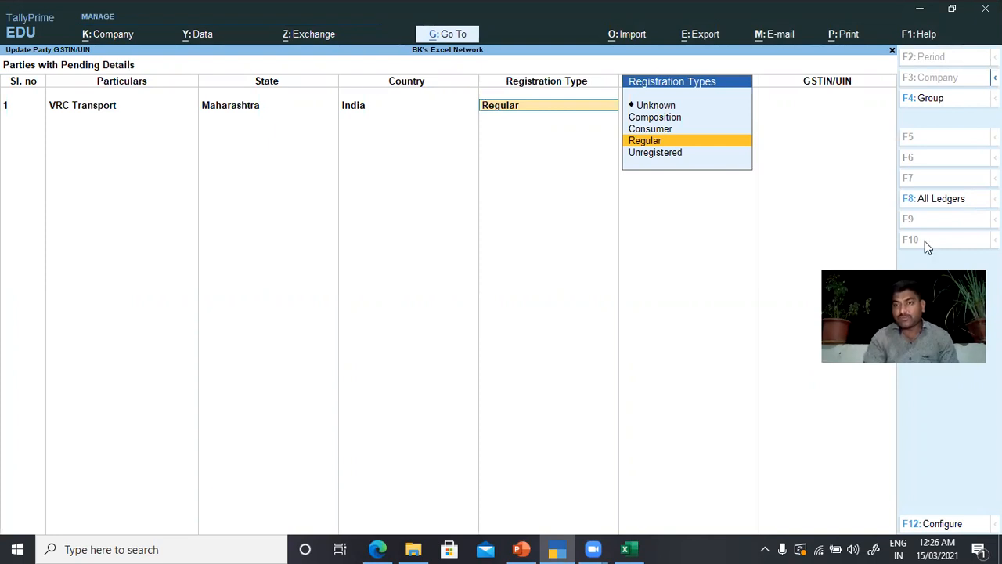
left_click(932, 202)
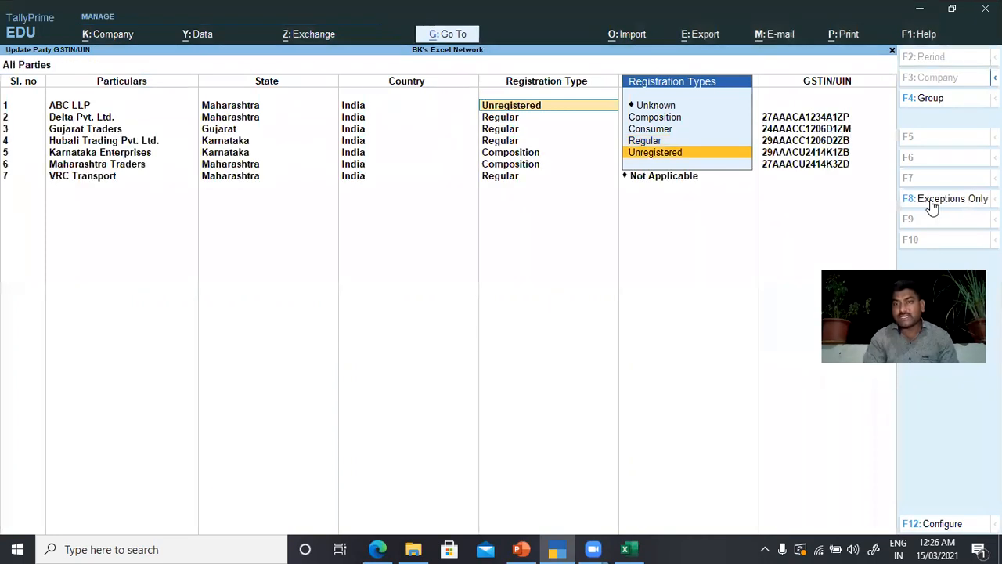
key("BackSpace")
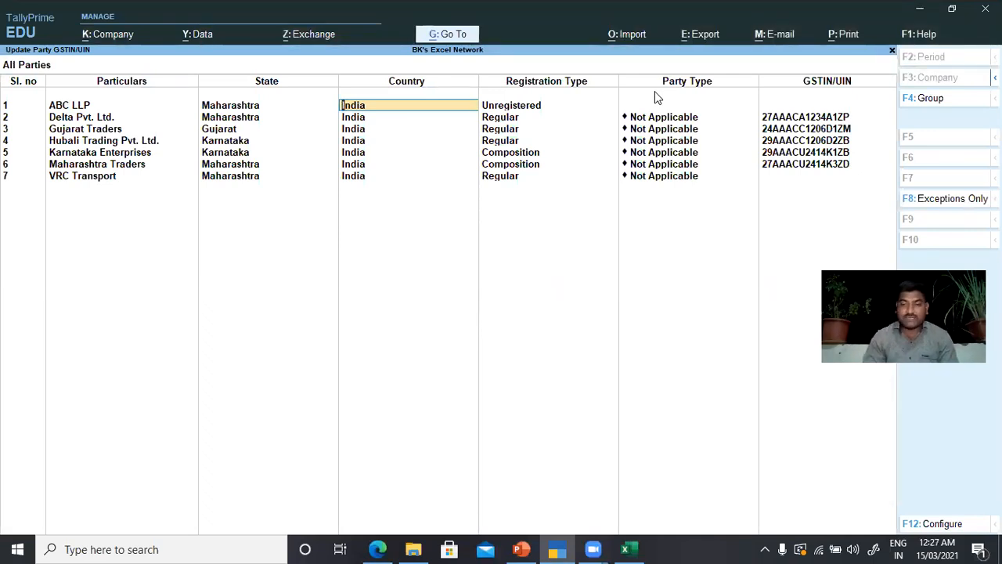
key("shift+Tab")
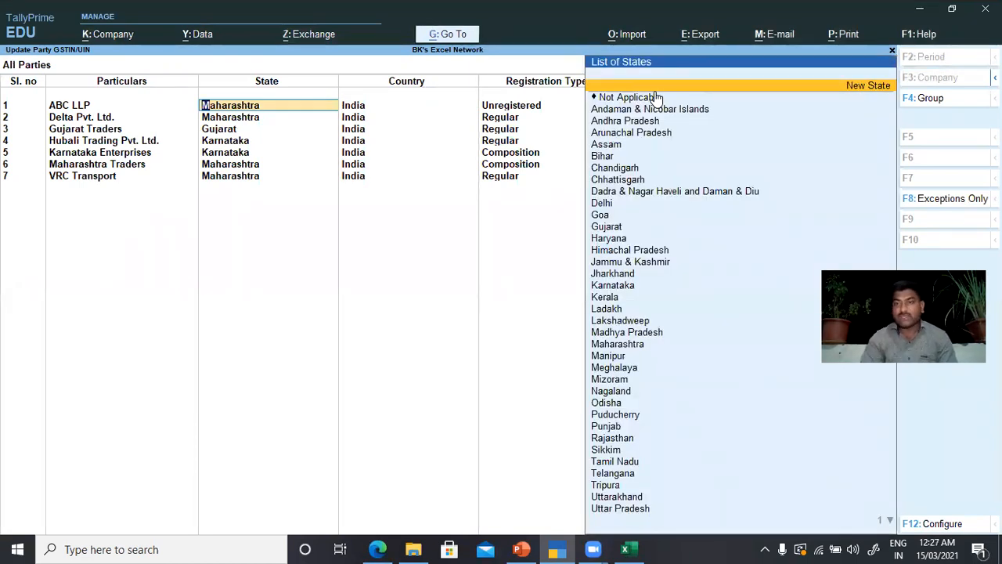
key("Escape")
key("Escape")
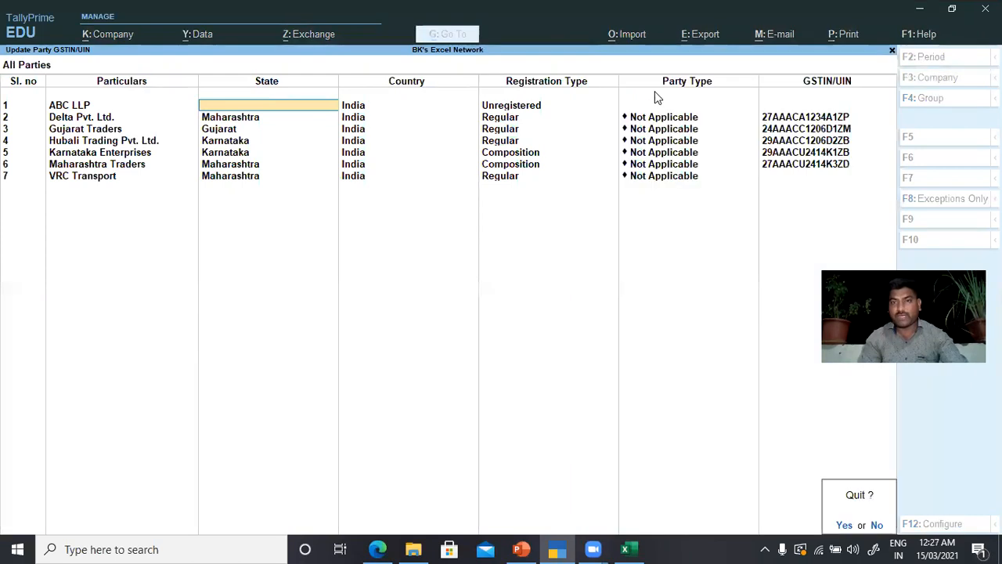
key("y")
key("Escape")
key("Escape")
key("Escape")
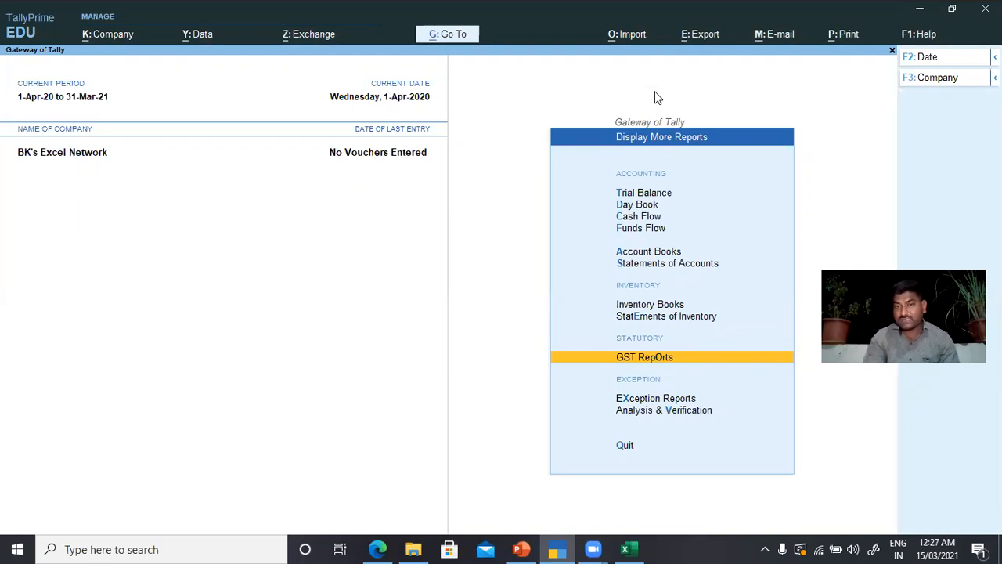
key("Escape")
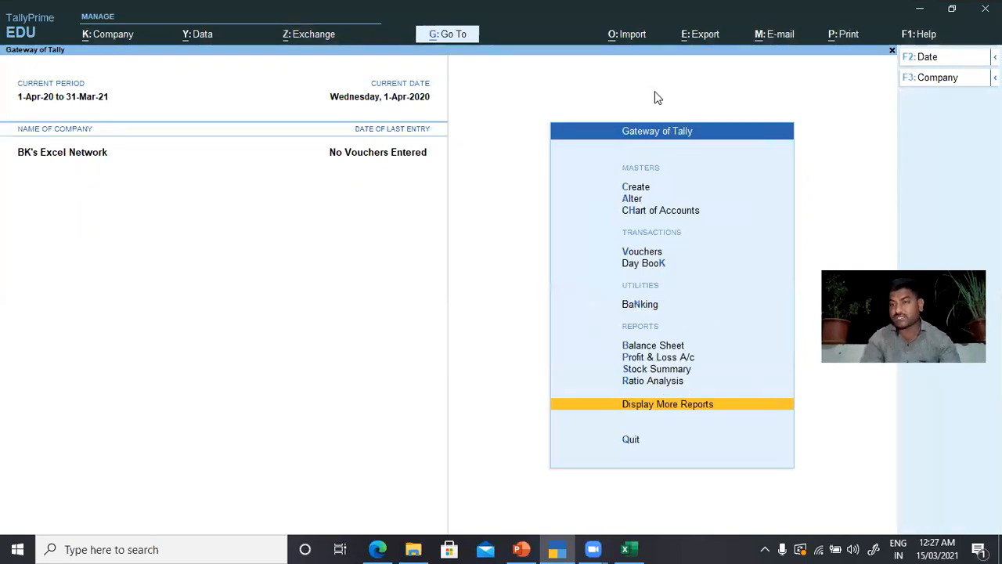
Step: Open the ABC LLP ledger in Ledger Alteration to check its state and registration type, then accept it
key("Up")
key("Up")
key("Up")
key("Up")
key("Up")
key("Up")
key("Up")
key("Up")
key("Up")
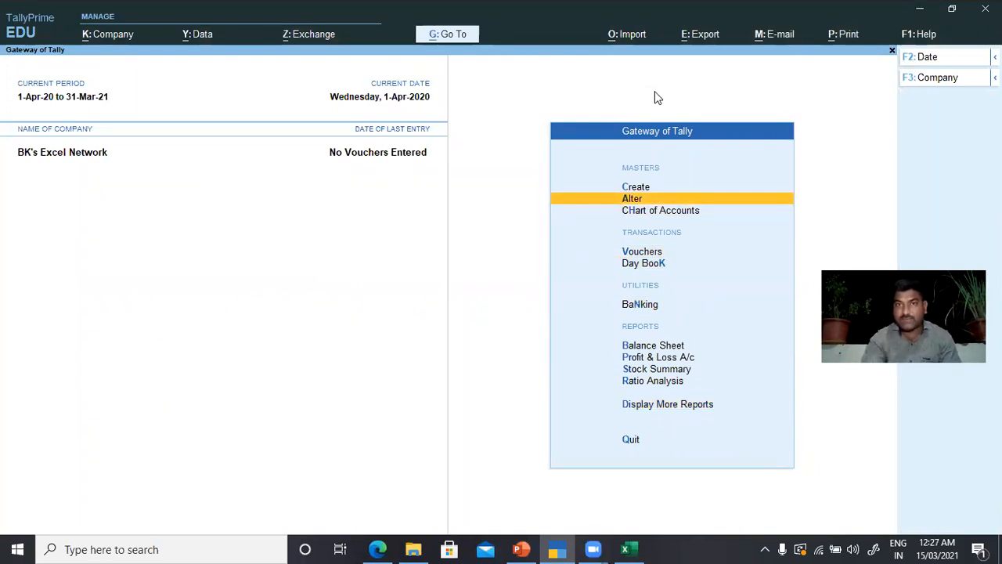
key("Return")
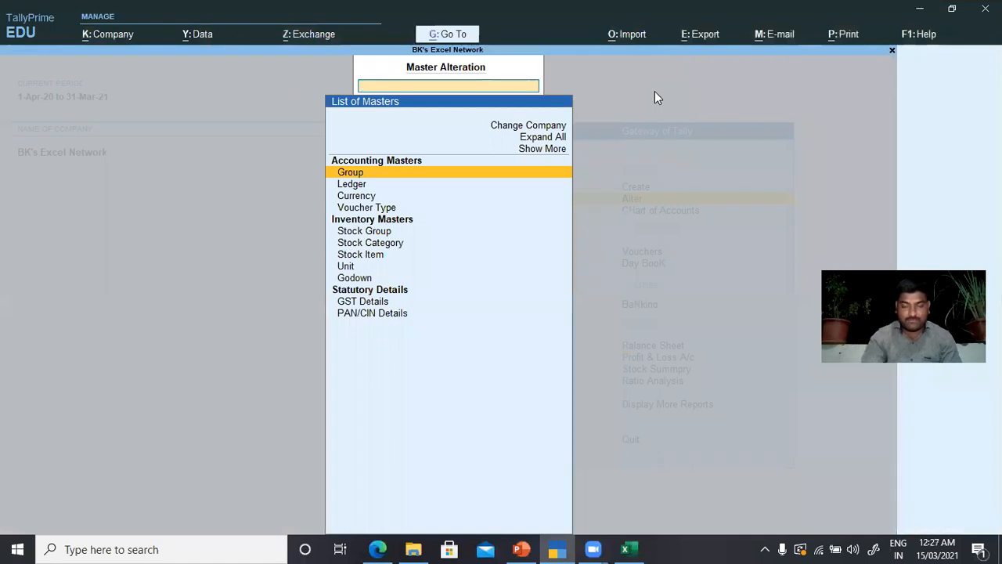
key("Down")
key("Return")
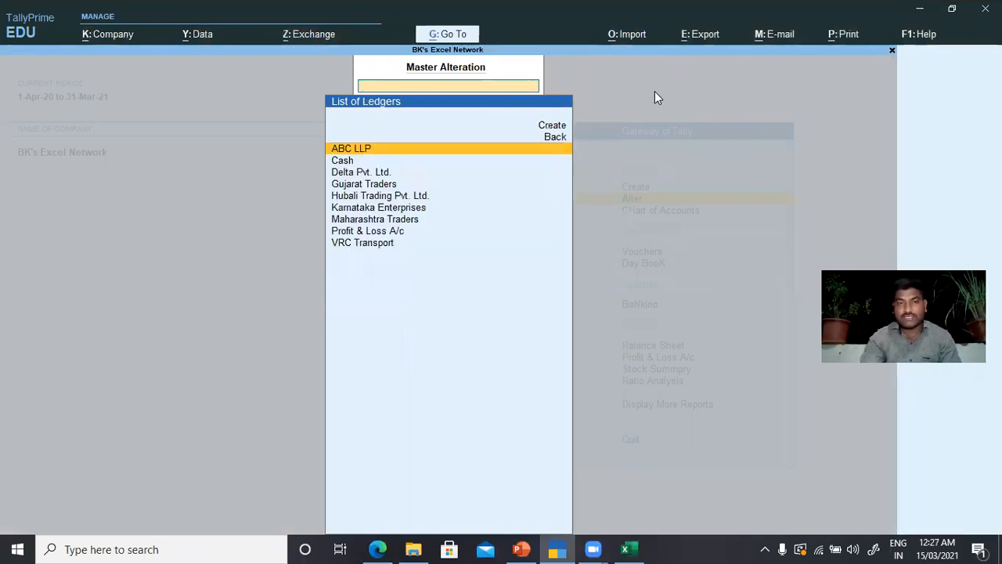
key("Return")
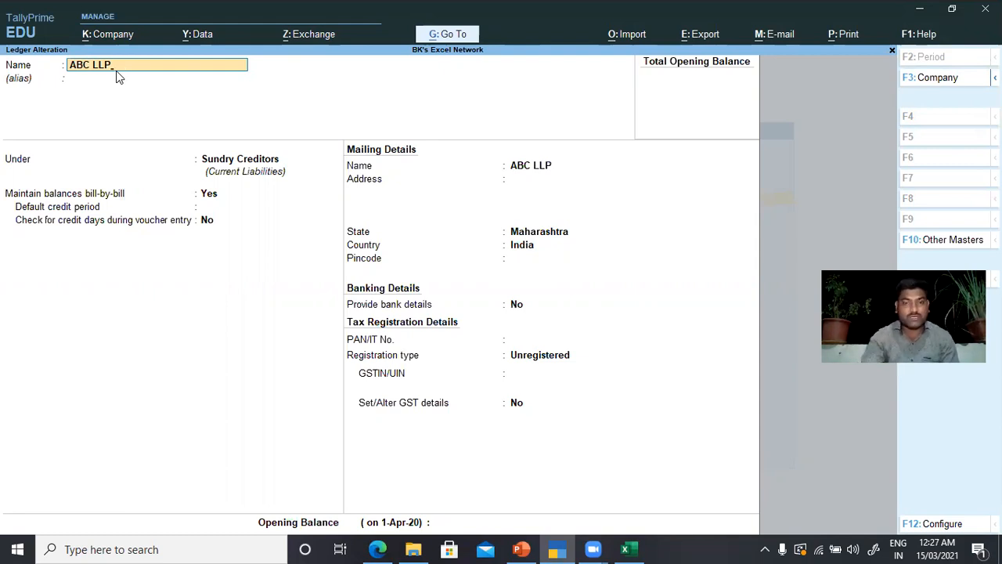
key("Return")
key("ctrl")
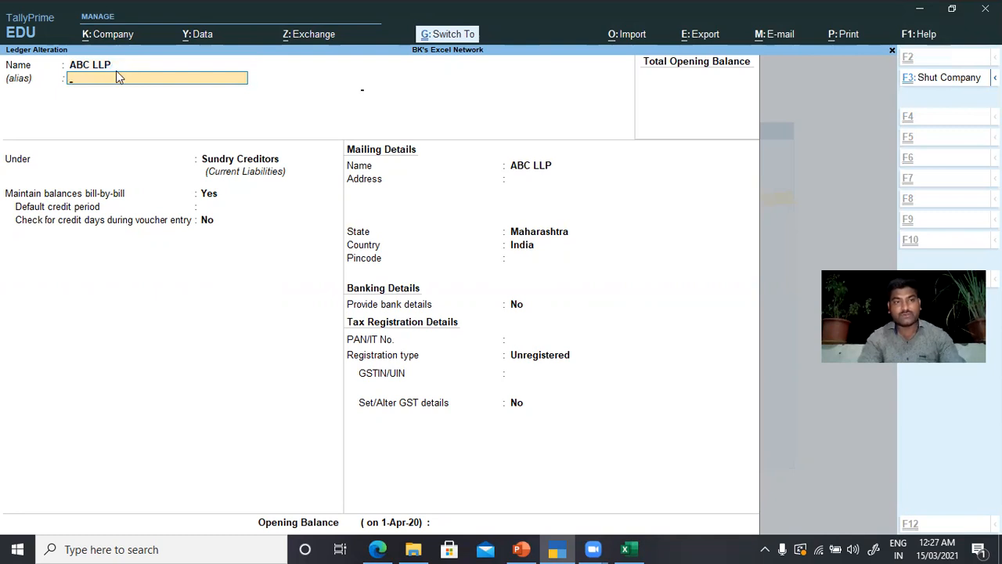
key("ctrl+a")
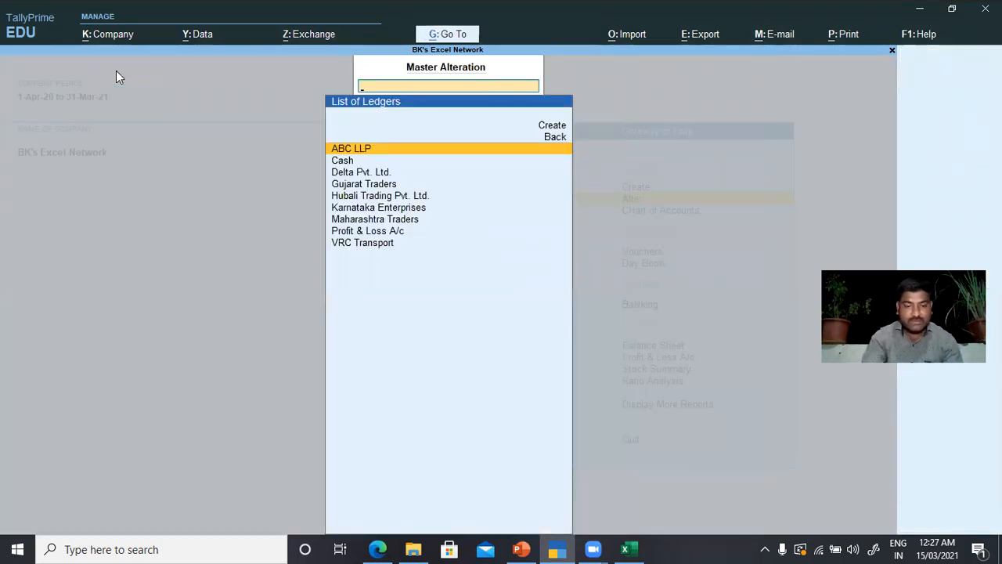
Step: Open the VRC Transport ledger in Ledger Alteration to check its details, then quit back to the Gateway
type("v")
key("Return")
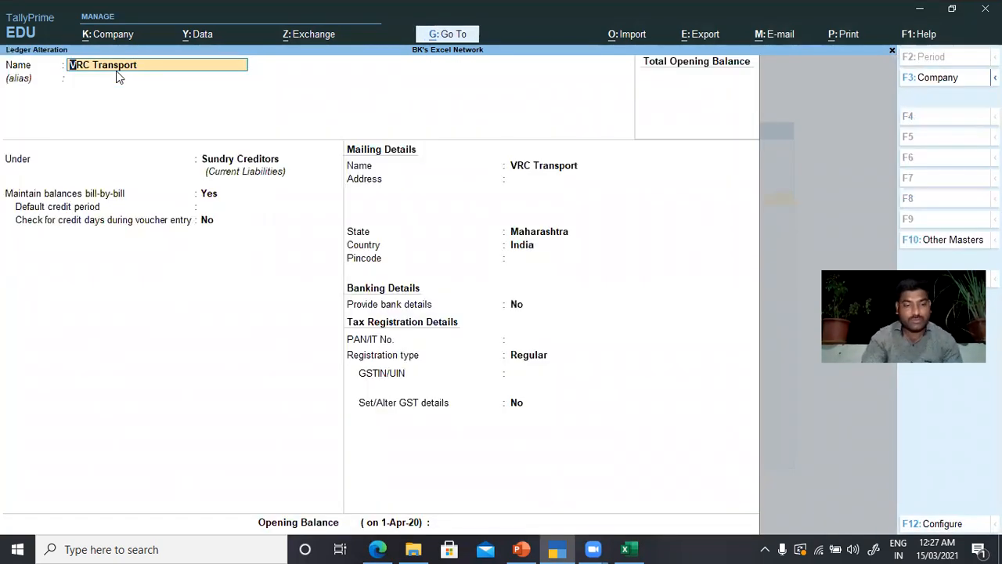
key("BackSpace")
key("BackSpace")
key("BackSpace")
key("BackSpace")
key("BackSpace")
key("ctrl")
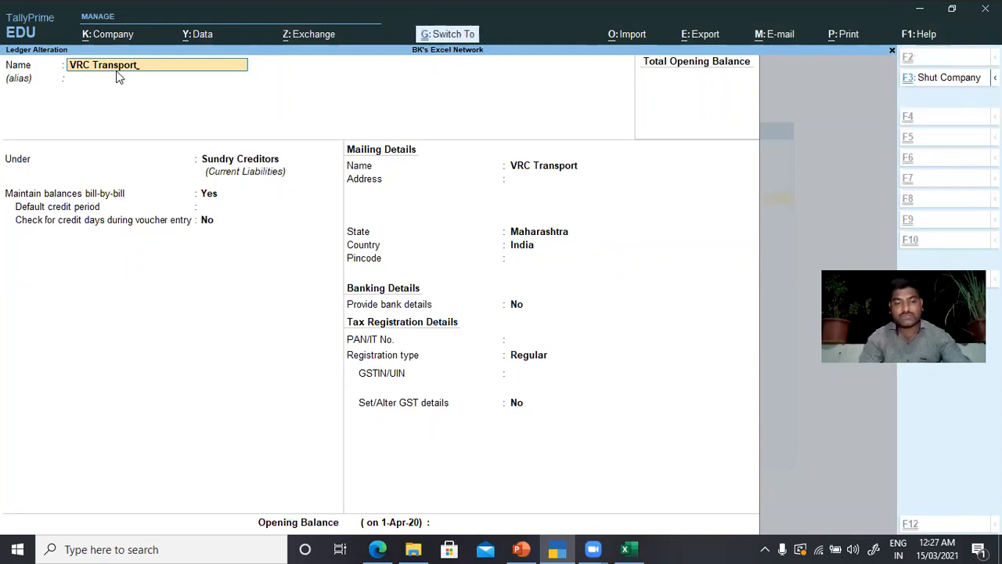
key("ctrl")
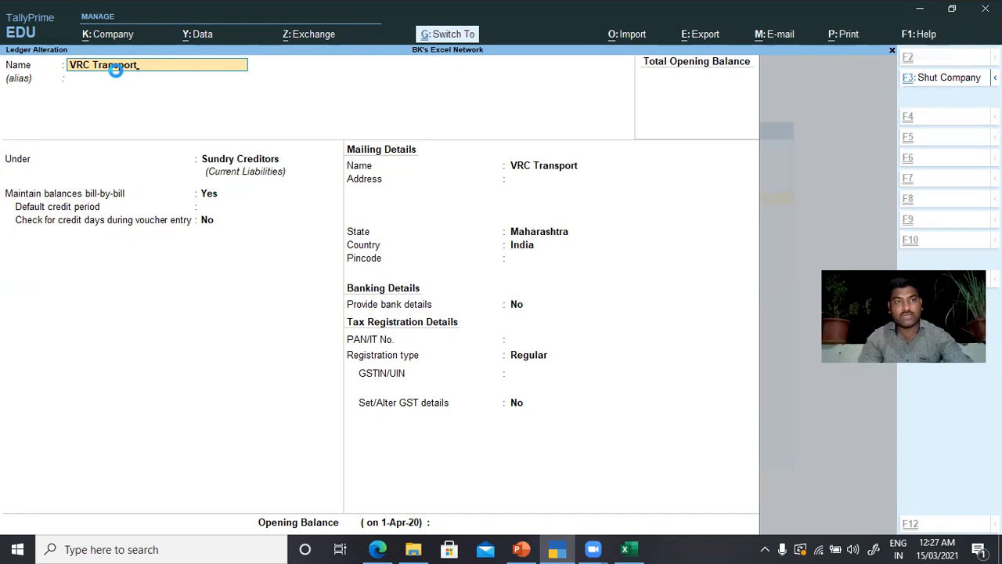
key("ctrl+q")
key("Escape")
key("Up")
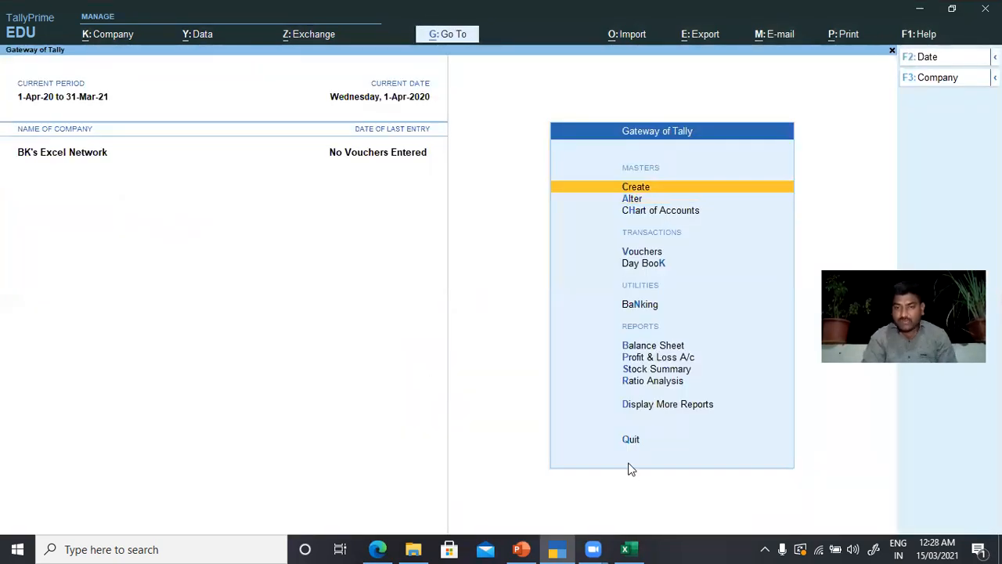
Step: Close the GSTIN Import.xlsx workbook and rerun Import Party GSTIN with the same file and sheet Sheet1
left_click(626, 548)
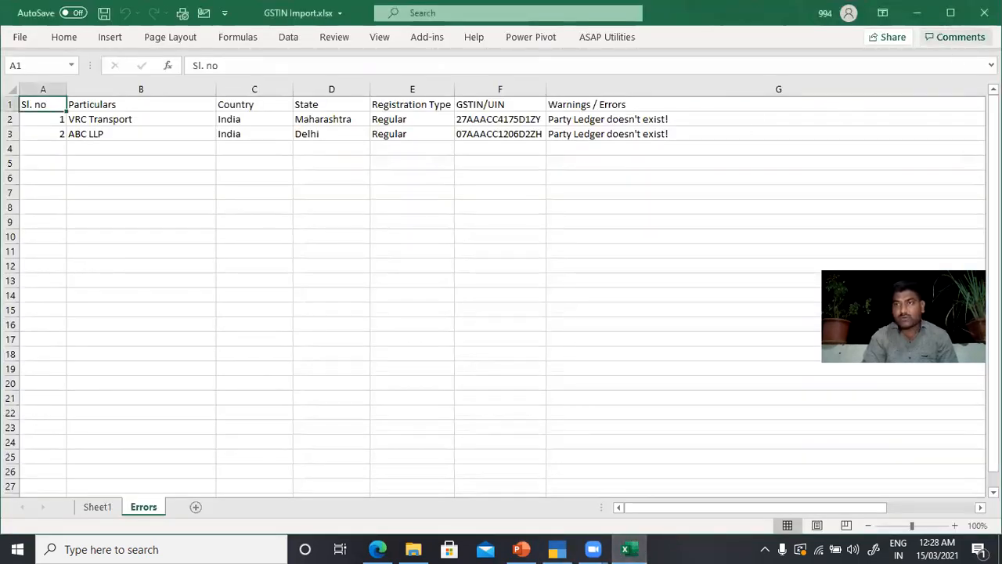
left_click(984, 12)
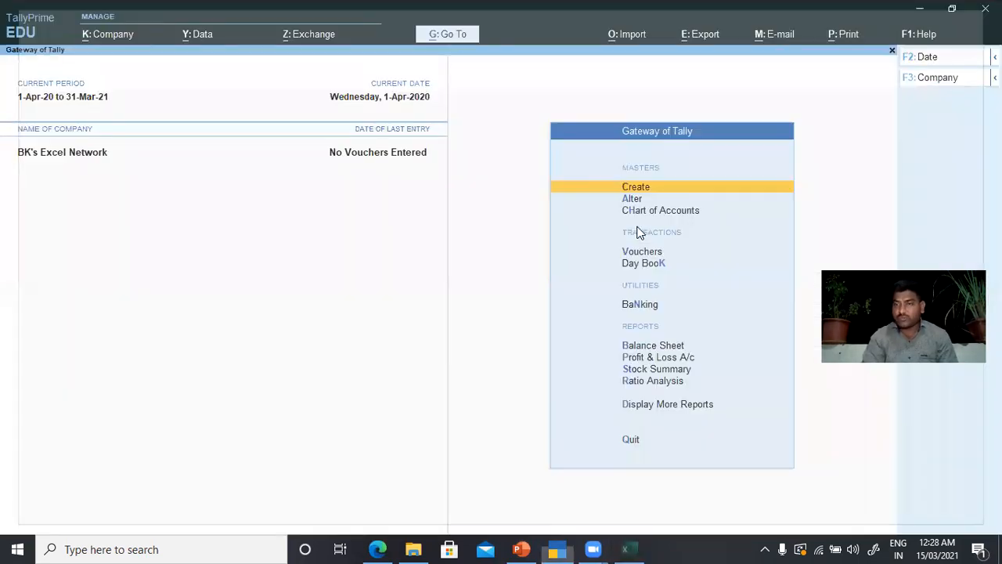
key("d")
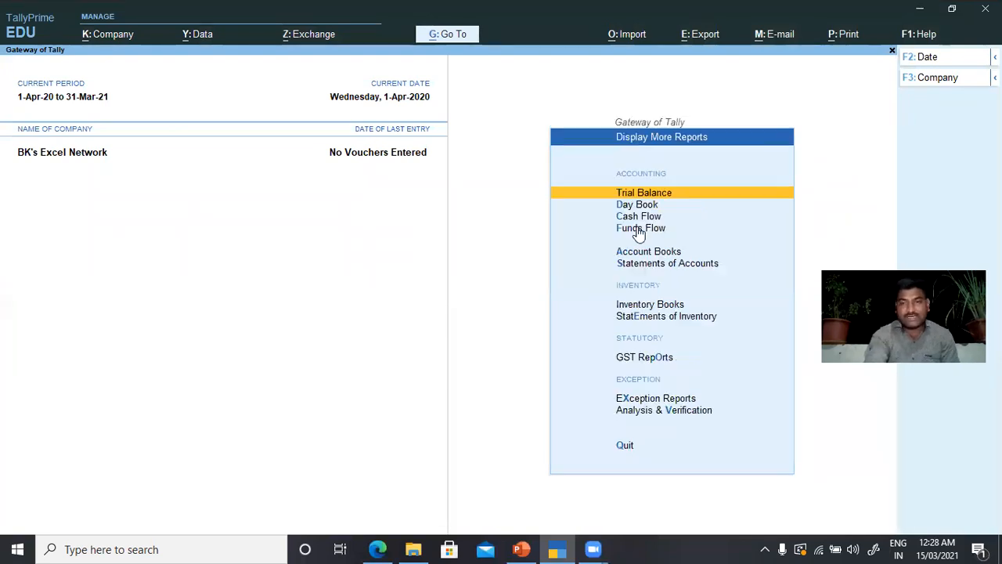
key("Down")
key("Down")
key("Down")
key("Down")
key("Down")
key("Down")
key("Down")
key("Down")
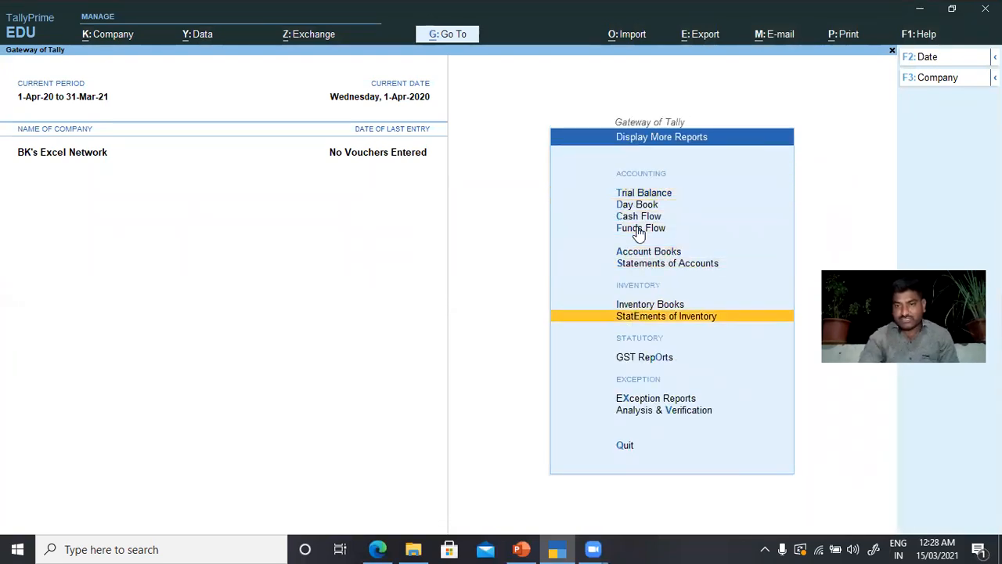
key("Return")
key("Down")
key("Down")
key("Down")
key("Down")
key("Down")
key("Down")
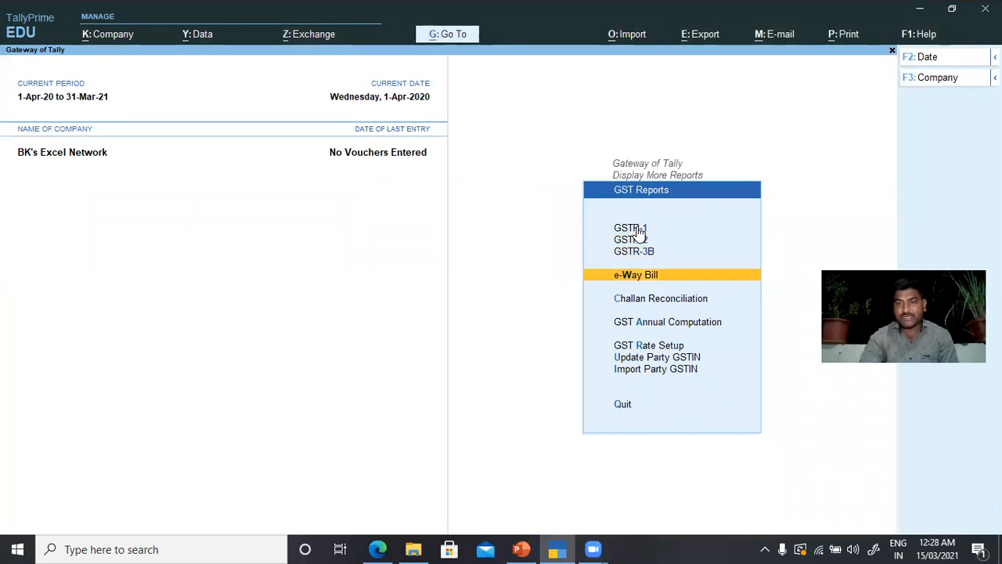
key("Down")
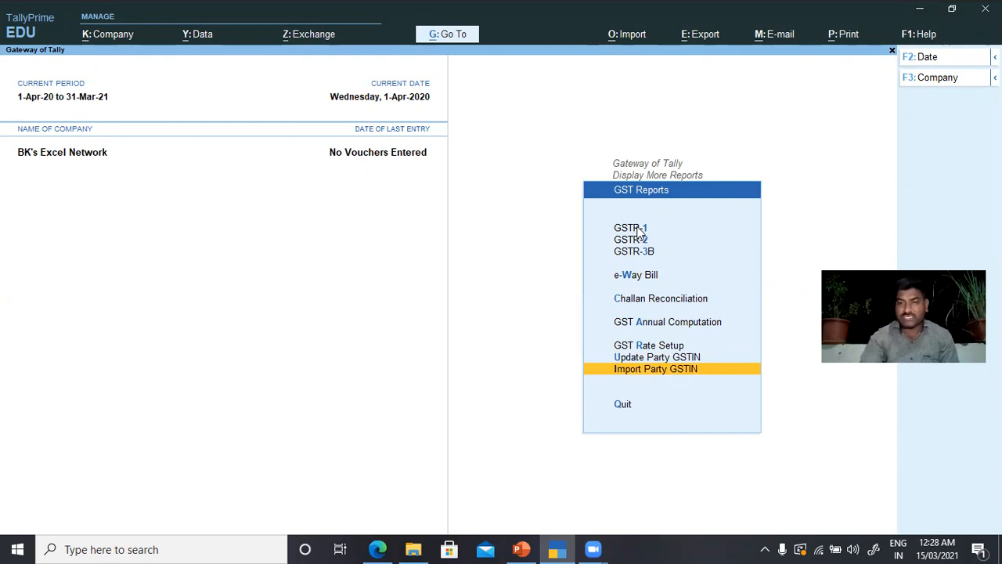
key("Return")
key("Return")
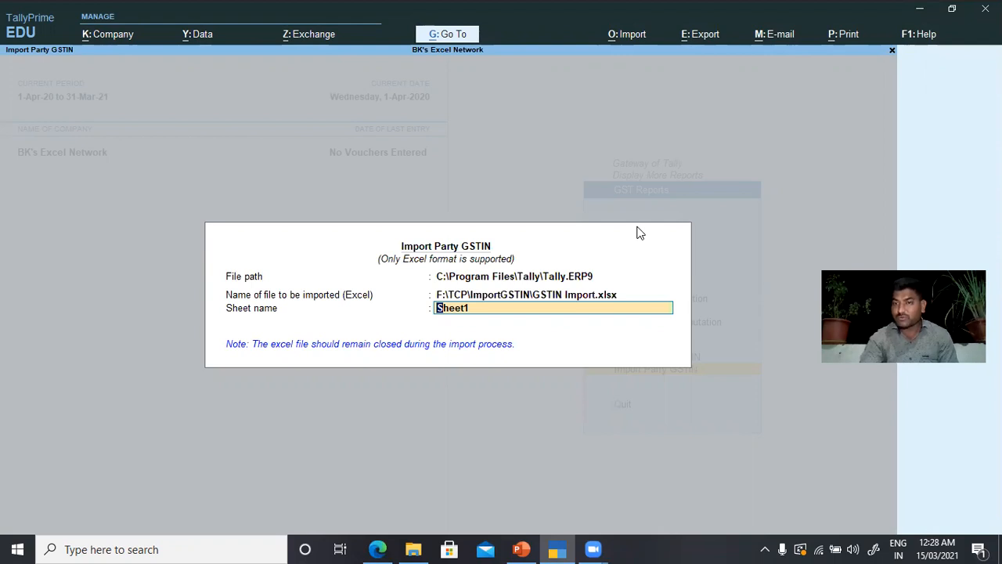
key("Return")
key("Return")
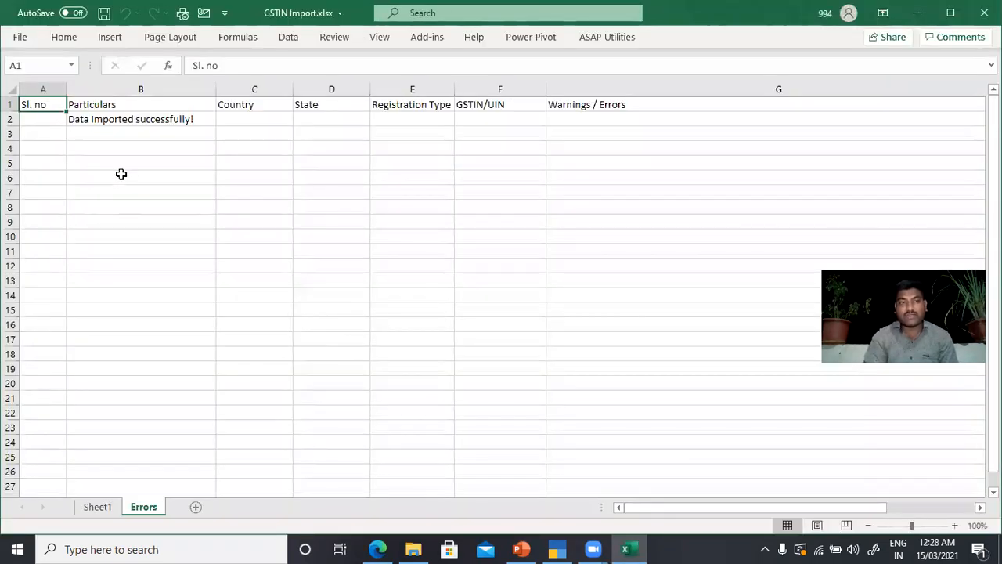
Step: Check the import result in the Errors sheet, then reopen Update Party GSTIN for all groups and ledgers to verify the GSTINs
left_click(105, 120)
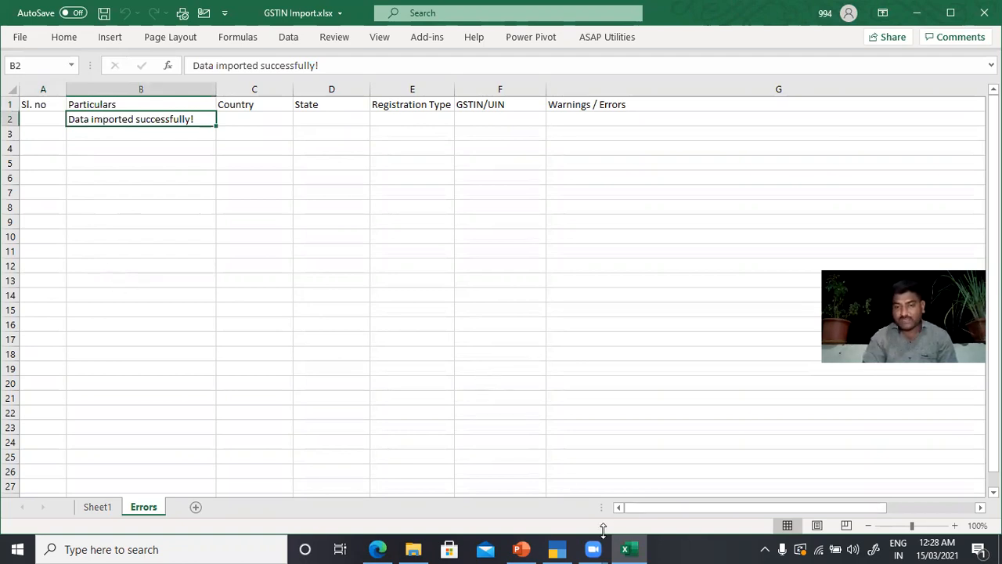
left_click(552, 548)
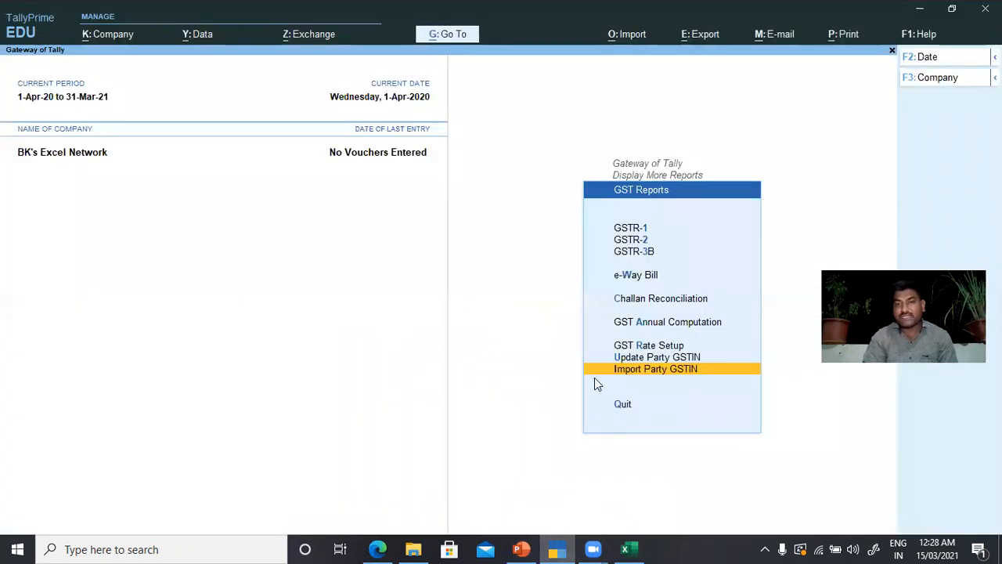
left_click(619, 365)
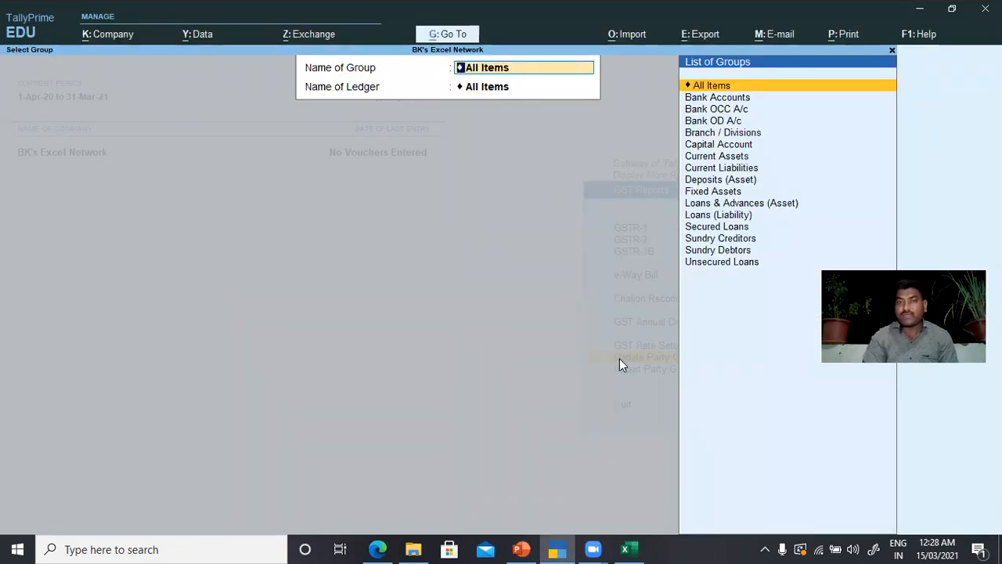
key("Return")
key("Return")
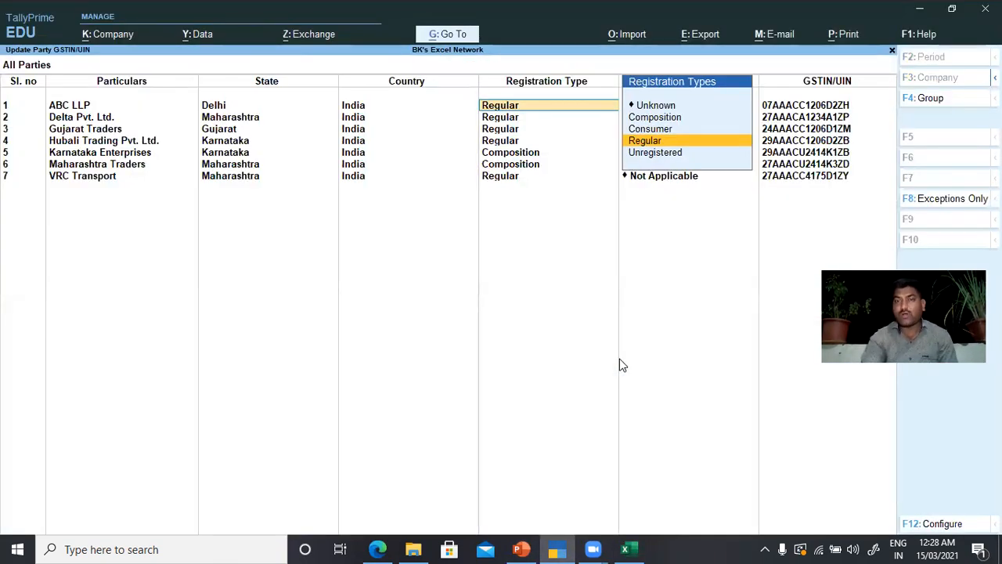
key("Return")
key("Return")
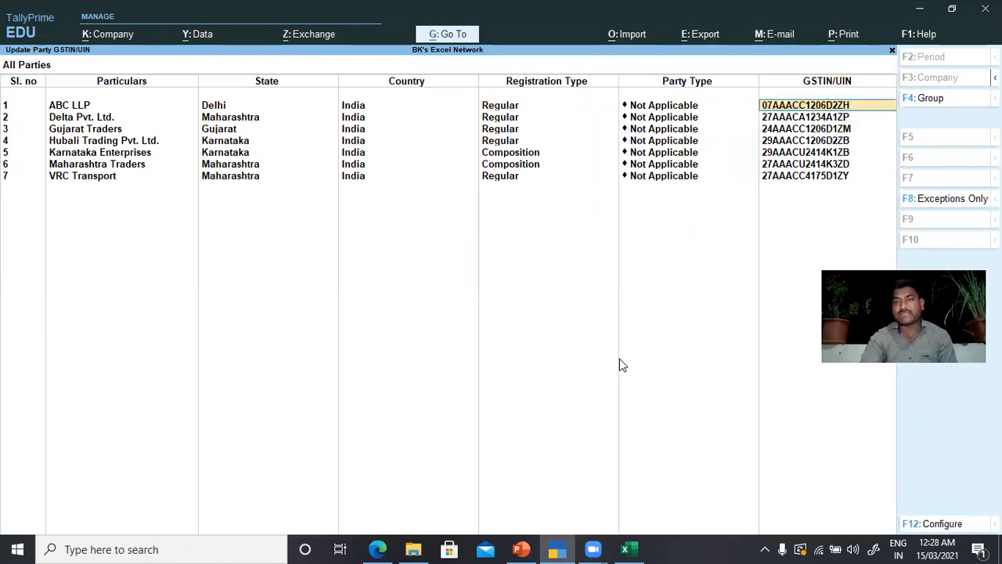